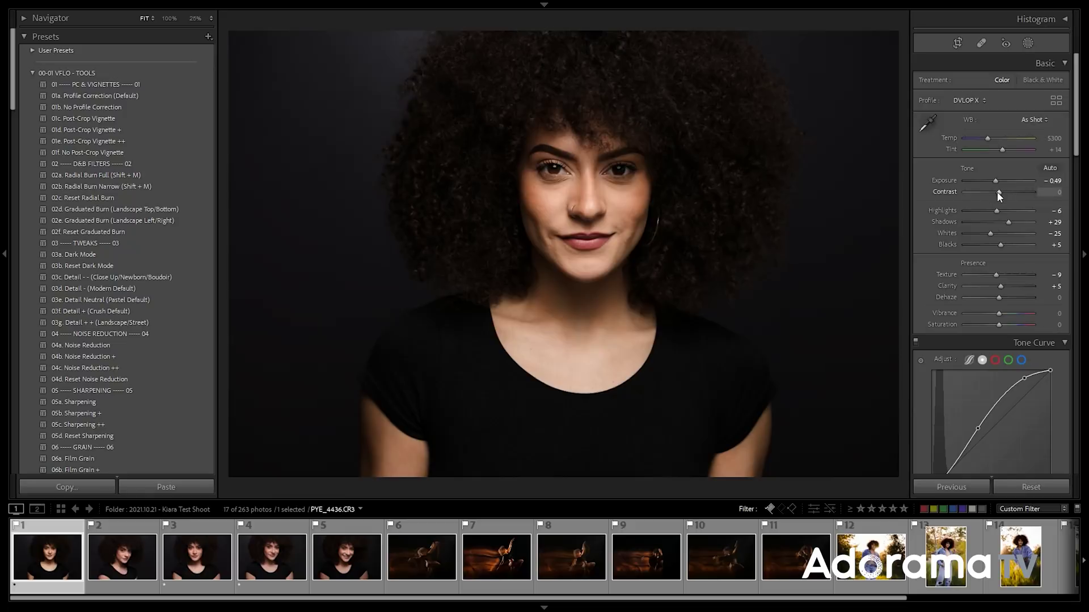
# - Set Contrast to -10, Shadows to +39, Whites to -15 and Blacks to +15, and compare the portrait with its original
pyautogui.click(999, 231)
pyautogui.press('Down')
pyautogui.press('Down')
pyautogui.press('Down')
pyautogui.press('Down')
pyautogui.press('Up')
pyautogui.press('Up')
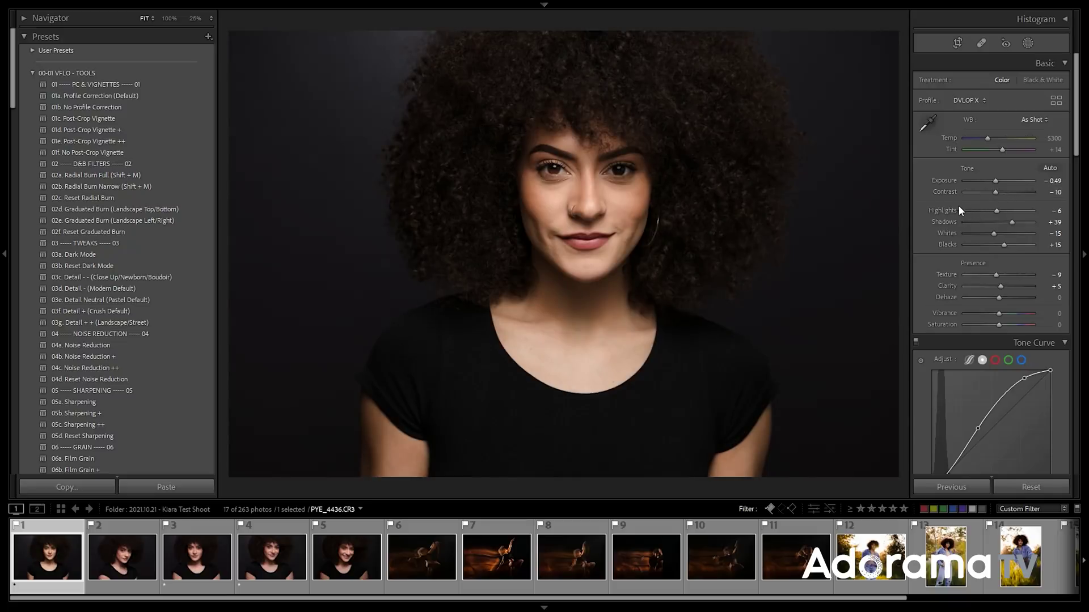
pyautogui.press('\\')
pyautogui.press('\\')
pyautogui.press('\\')
pyautogui.press('\\')
# - Apply the preset "03c. Detail - - (Close Up/Newborn/Boudoir)", compare before and after, and inspect the skin up close
pyautogui.click(97, 282)
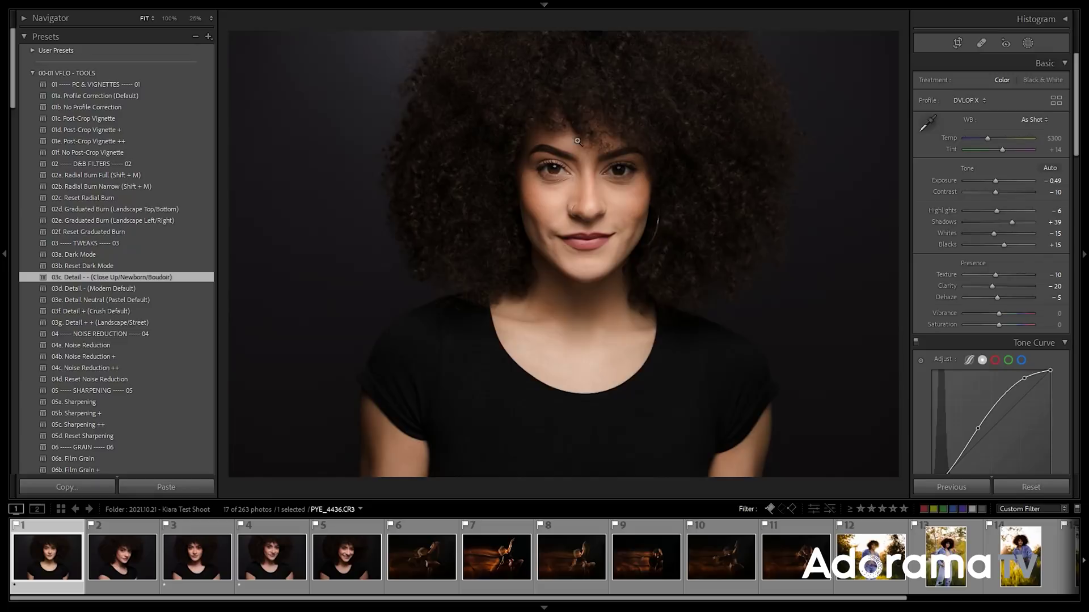
pyautogui.hotkey('ctrl', 'z')
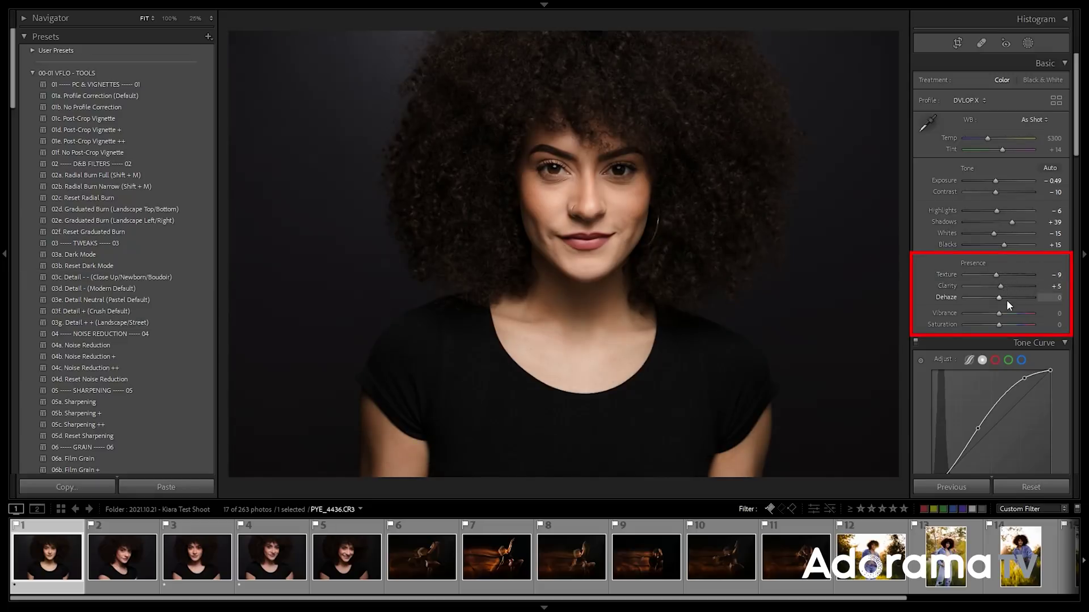
pyautogui.click(136, 278)
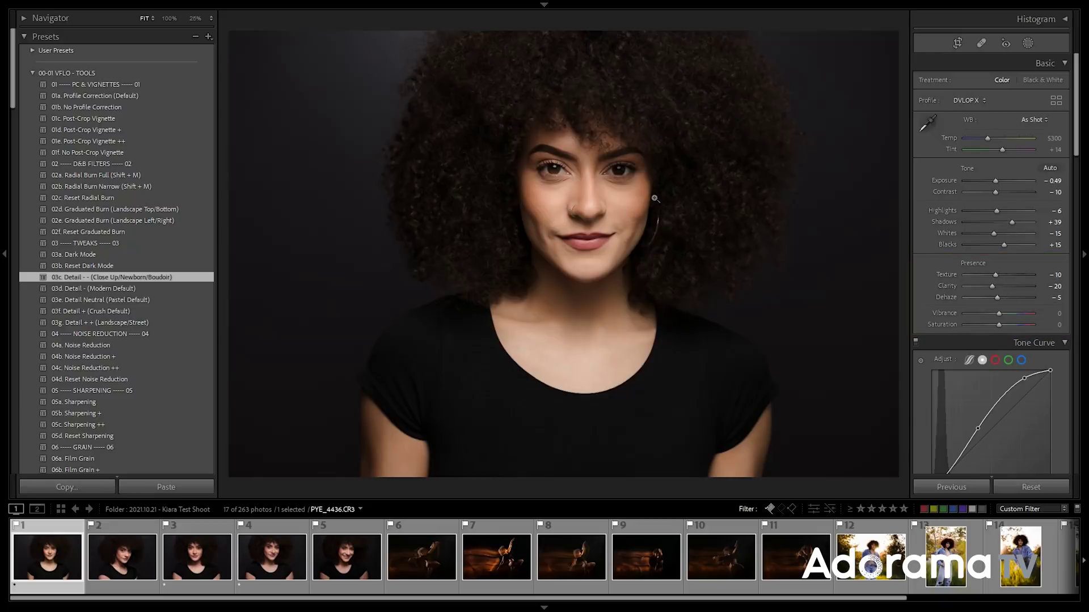
pyautogui.press('\\')
pyautogui.press('\\')
pyautogui.press('\\')
pyautogui.press('\\')
pyautogui.click(570, 181)
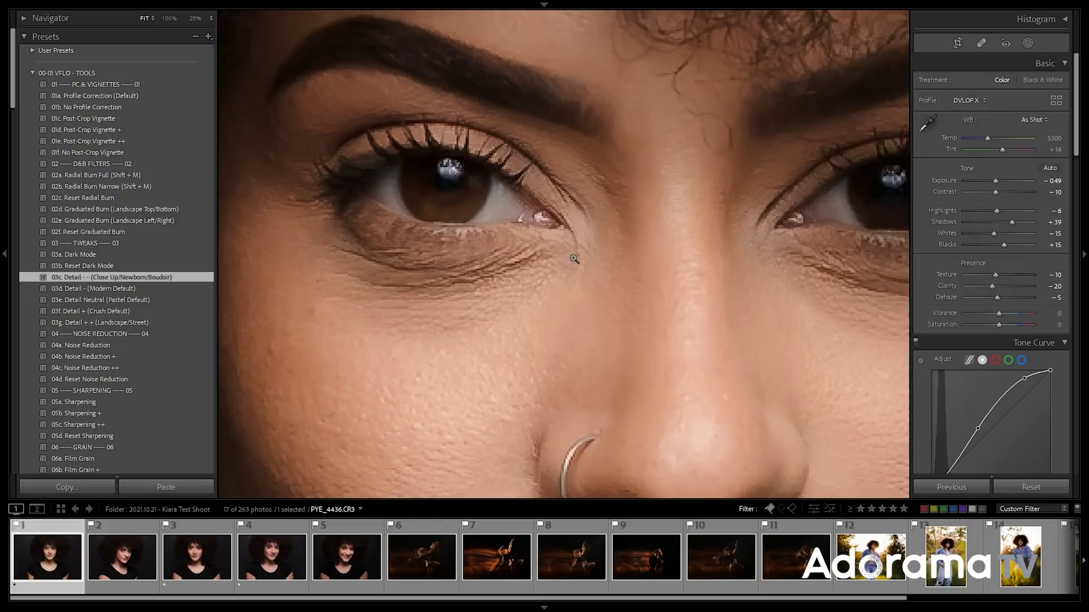
pyautogui.click(595, 232)
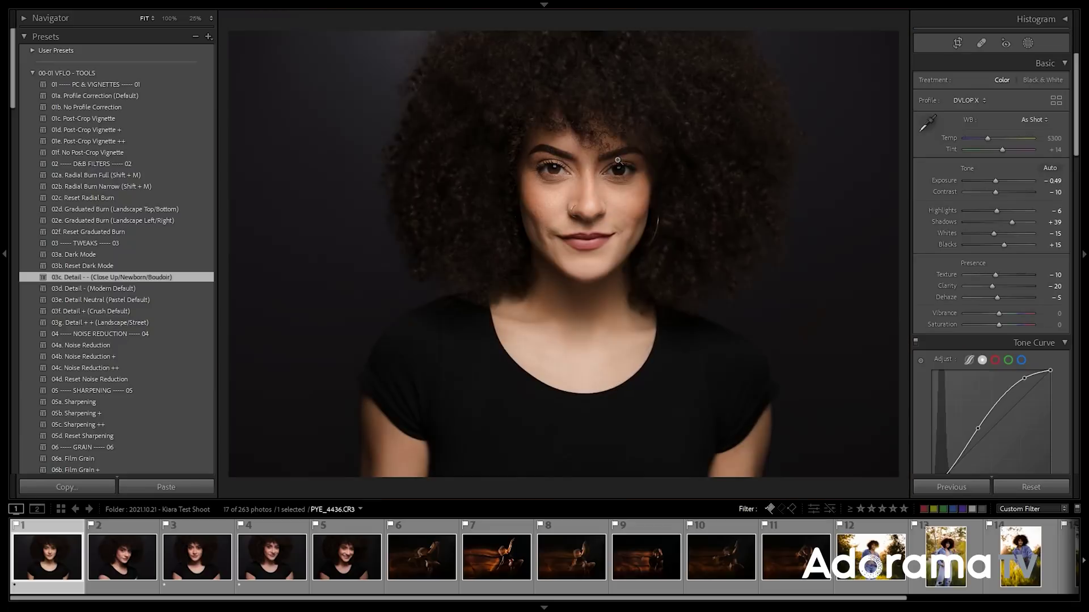
# - Sample white balance from the white of the eye, and refine to Temp 5400, Tint +27 and Exposure -0.39
pyautogui.click(573, 187)
pyautogui.press('w')
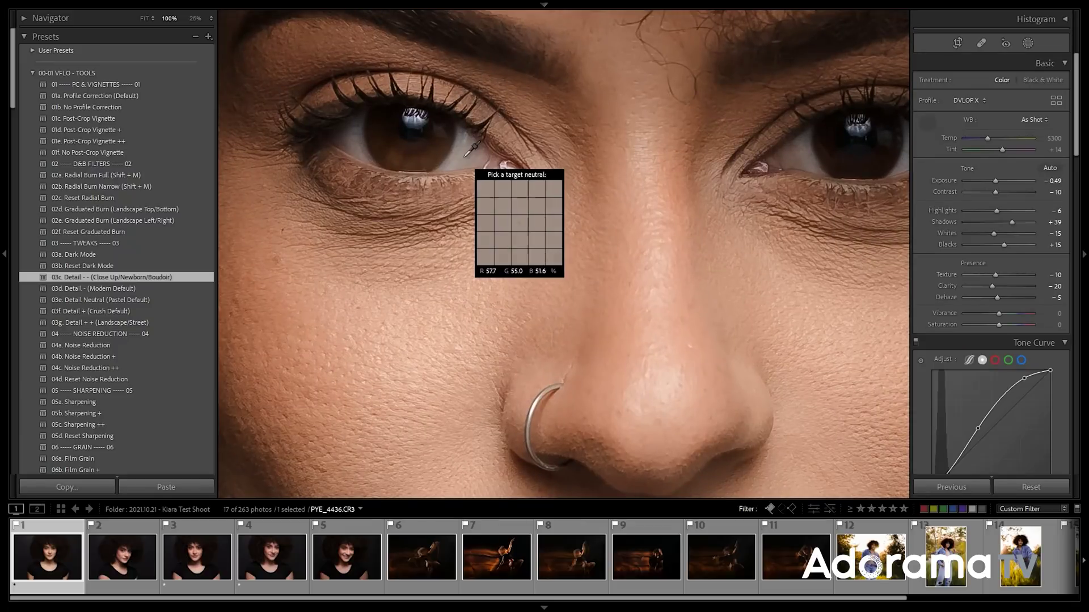
pyautogui.click(468, 148)
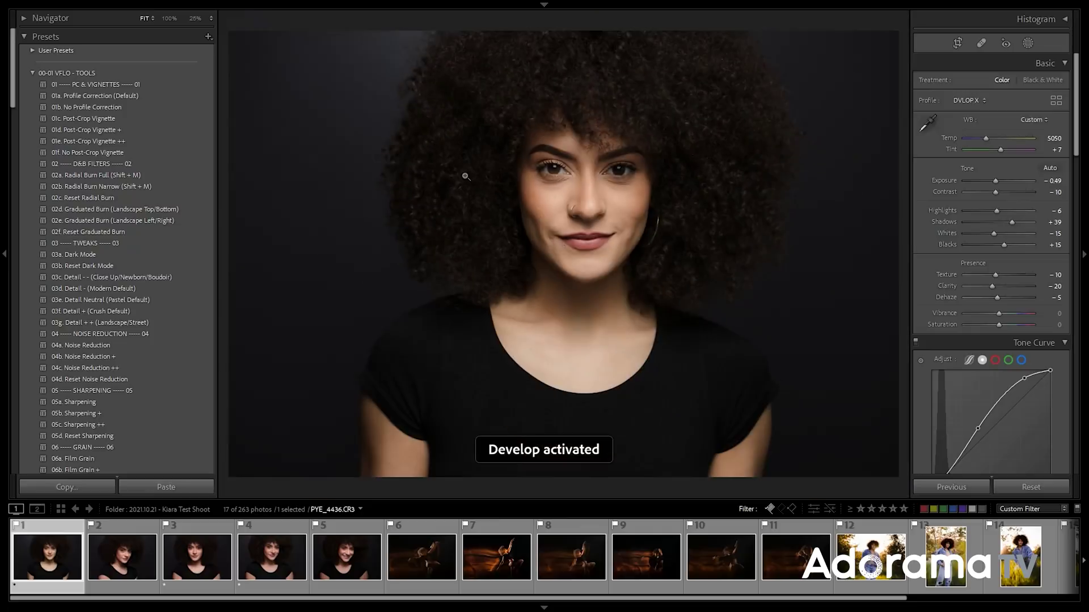
pyautogui.click(465, 176)
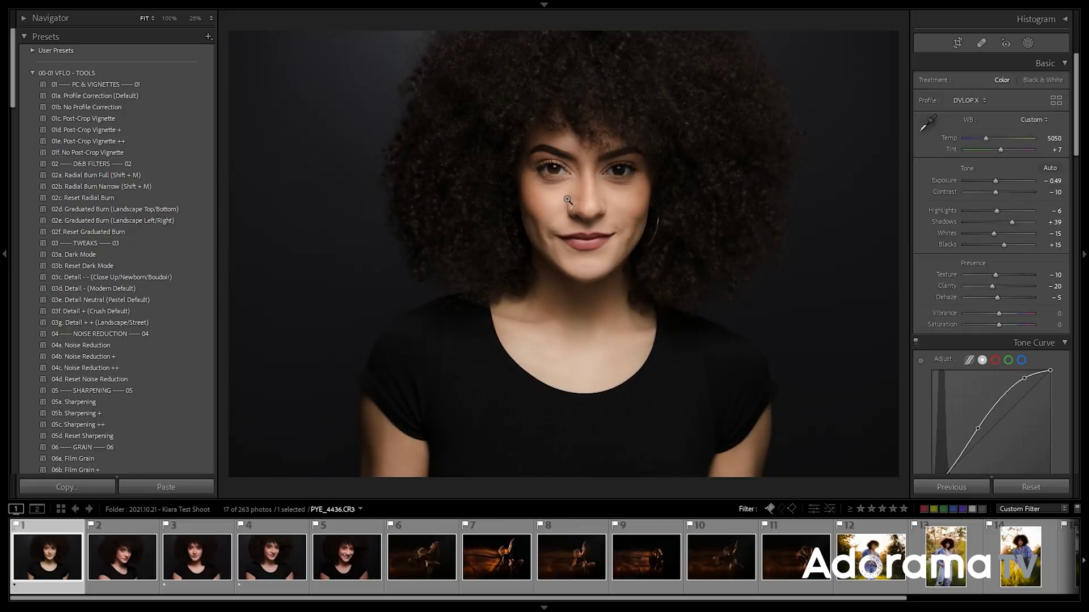
pyautogui.moveTo(1000, 150); pyautogui.dragTo(1002, 152)
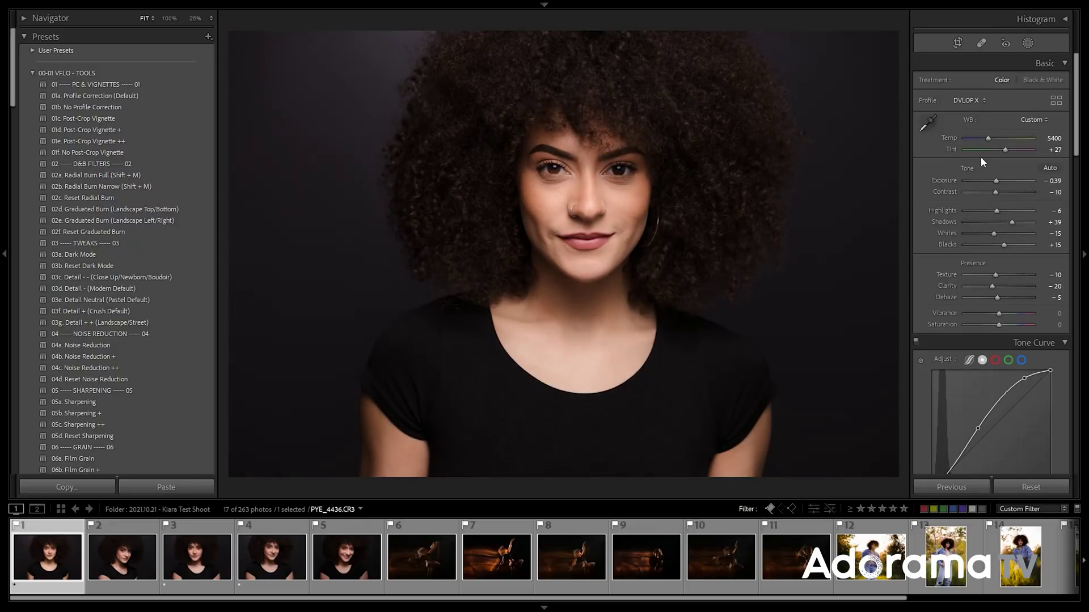
# - Show the histogram and lift the dark tones with Shadows at +44 and Blacks at +25
pyautogui.click(1063, 19)
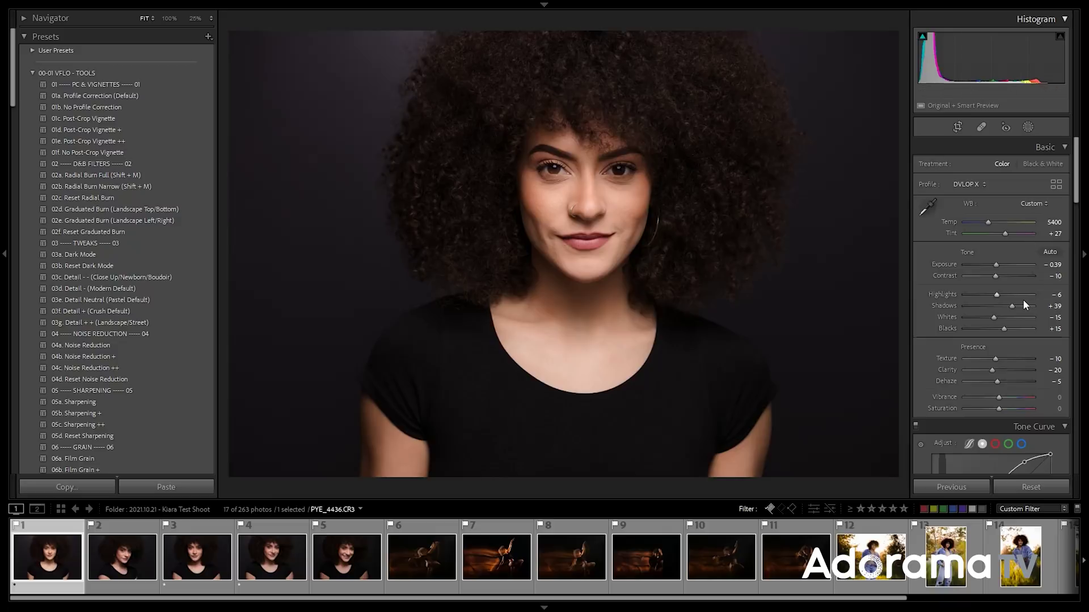
pyautogui.press('Up')
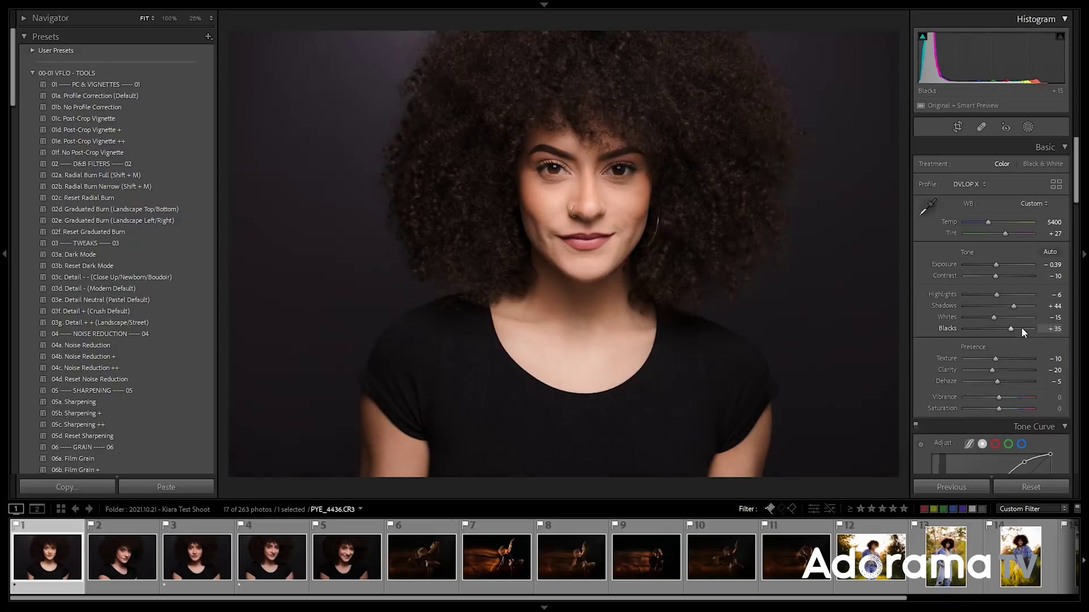
pyautogui.press('Up')
pyautogui.press('Up')
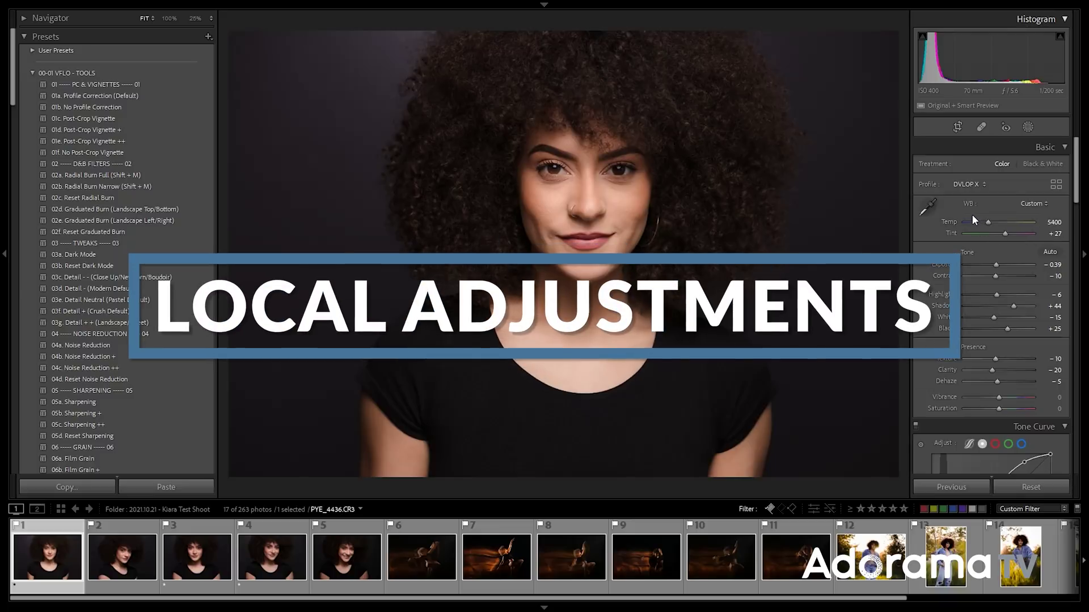
# - Start a new brush mask with the effect preset "30a - Eyes: Whiten" and review its slider settings
pyautogui.click(1027, 128)
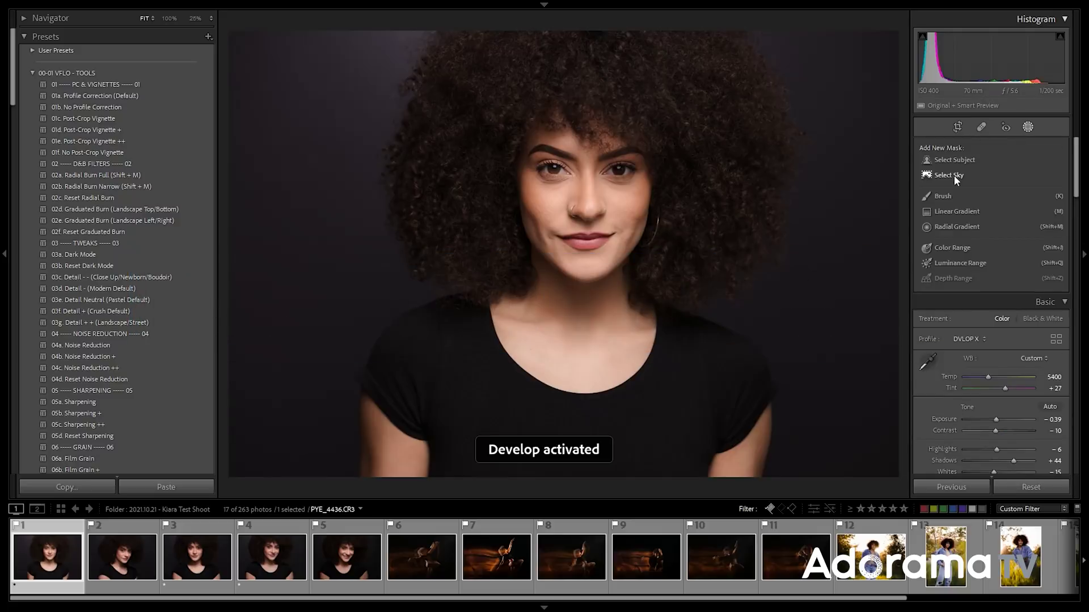
pyautogui.click(942, 197)
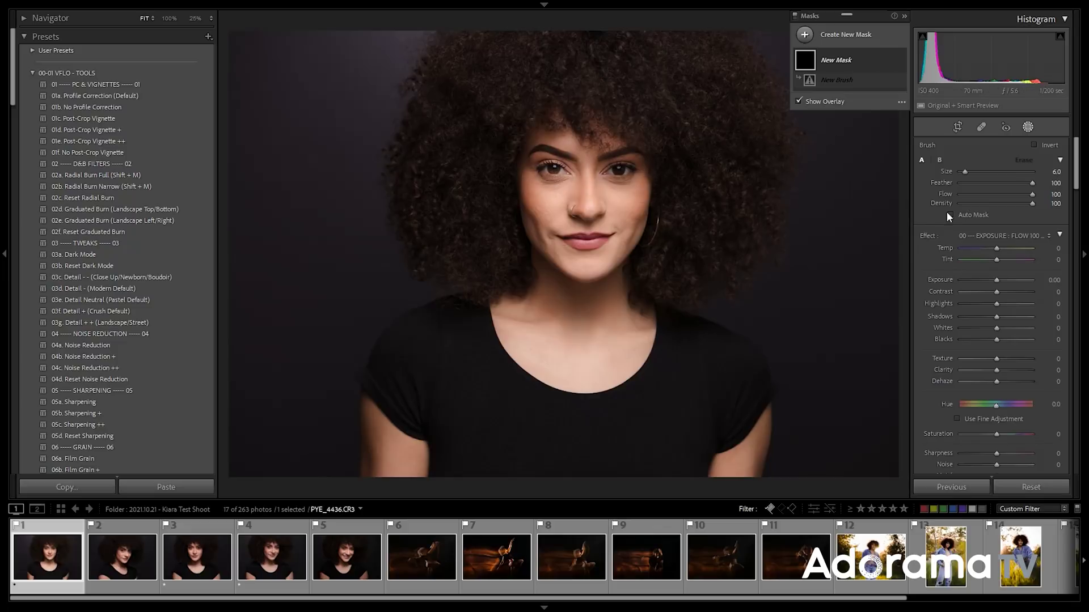
pyautogui.click(986, 236)
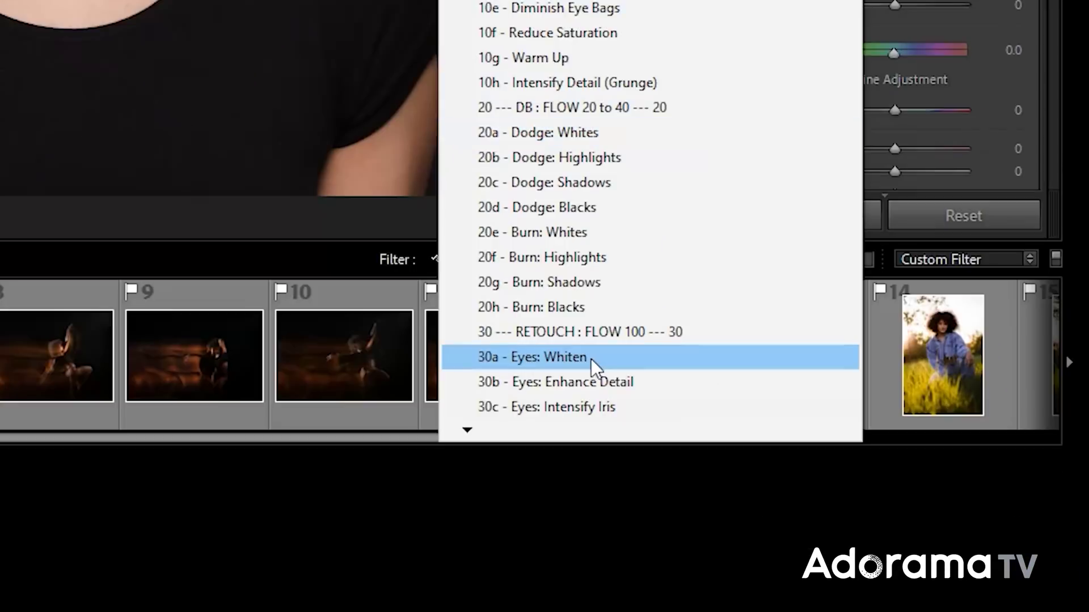
pyautogui.click(597, 365)
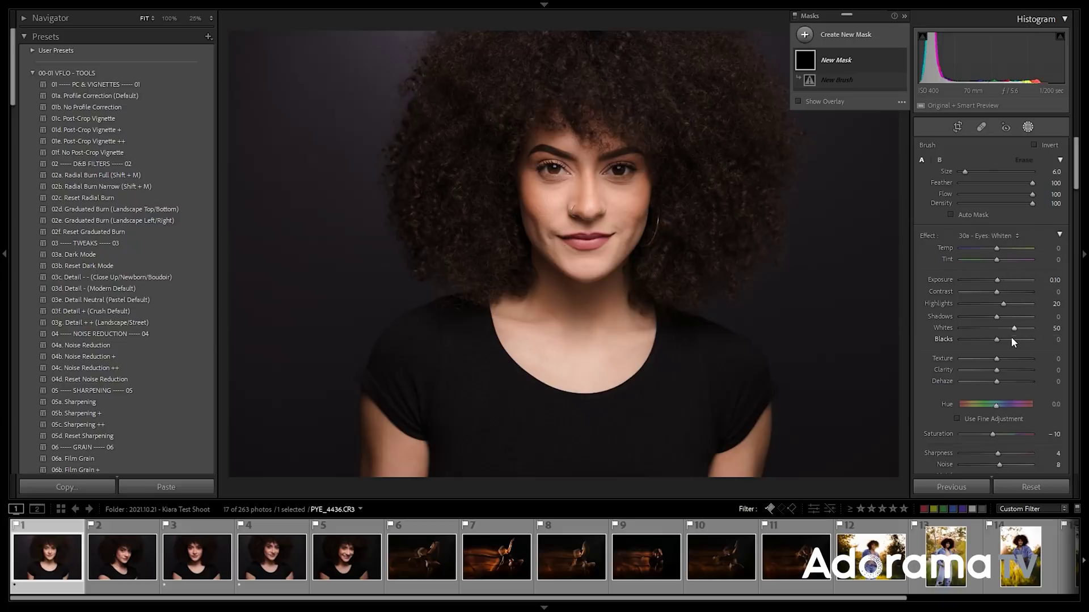
pyautogui.scroll(-3, 987, 367)
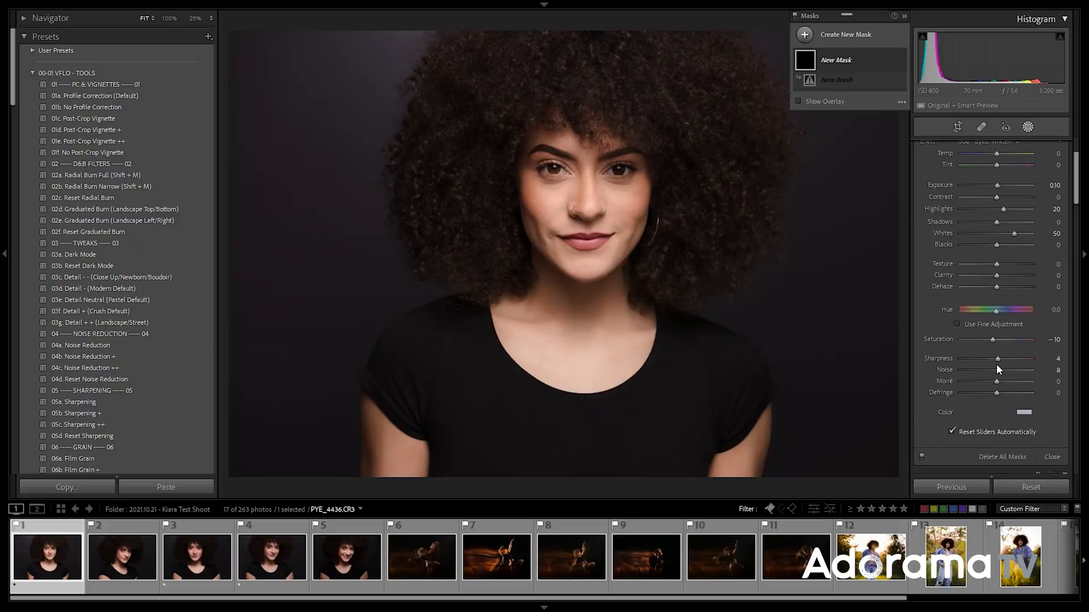
pyautogui.scroll(3, 988, 361)
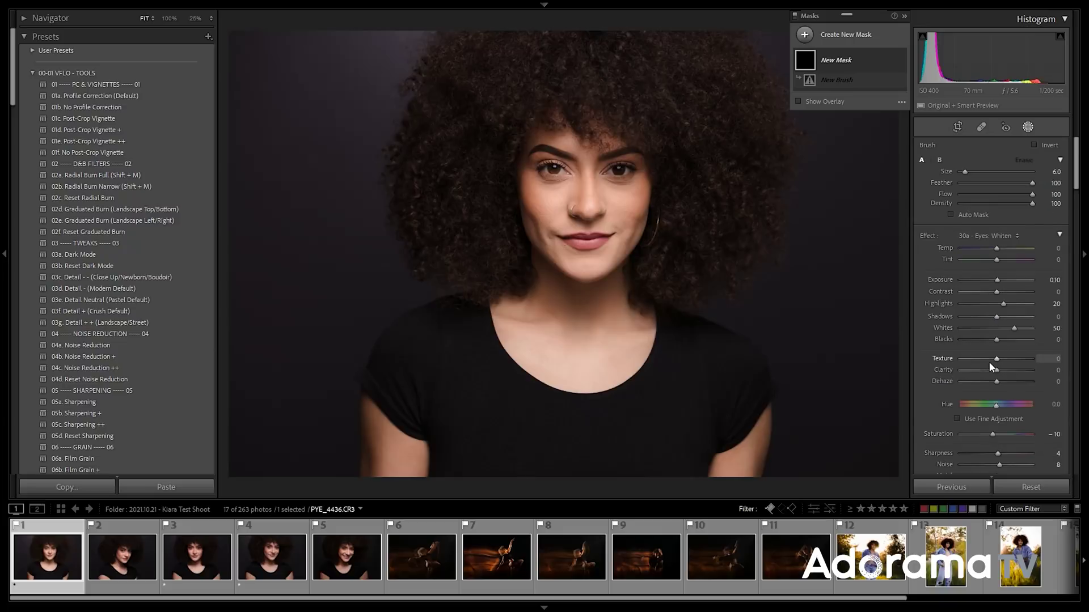
# - Paint the eye-whitening mask over both eyes with a size 13 brush
pyautogui.click(593, 169)
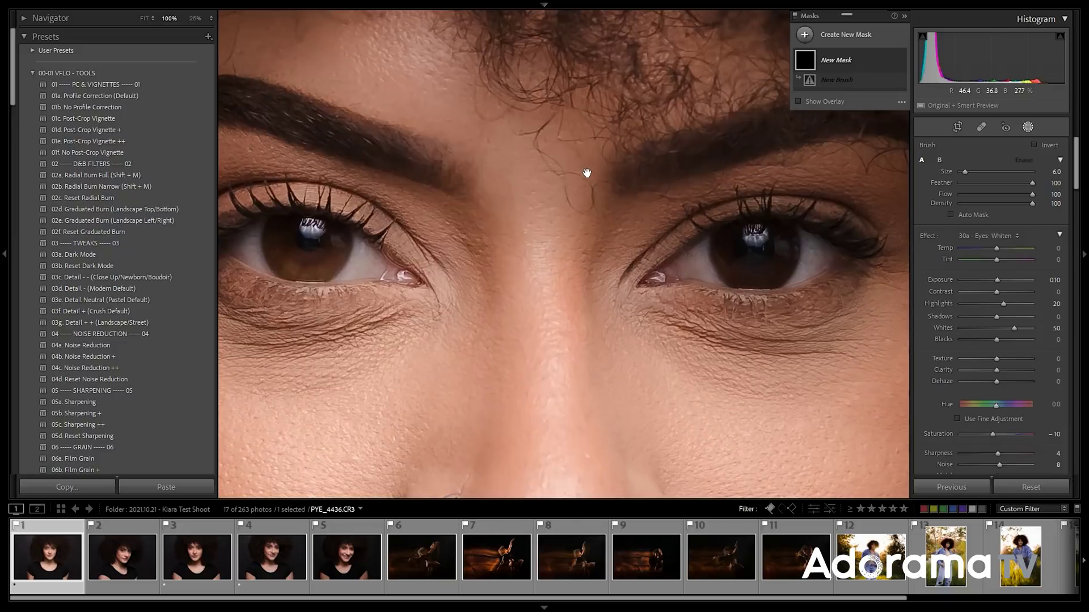
pyautogui.moveTo(590, 227); pyautogui.dragTo(637, 224)
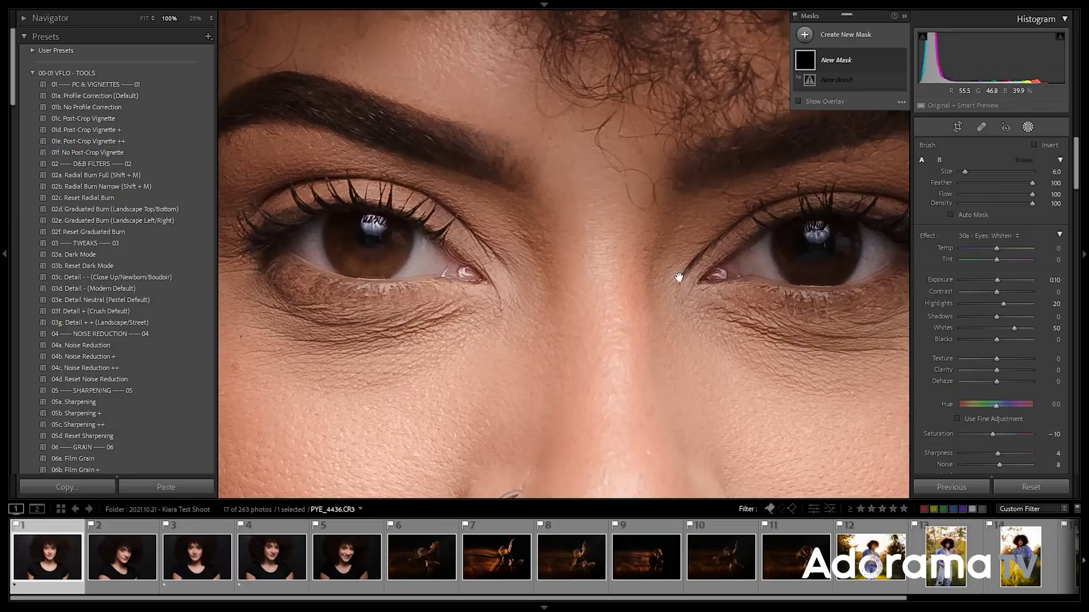
pyautogui.scroll(3, 423, 249)
pyautogui.moveTo(439, 266)
pyautogui.mouseDown()
pyautogui.moveTo(377, 236)
pyautogui.moveTo(297, 244)
pyautogui.moveTo(410, 257)
pyautogui.moveTo(330, 245)
pyautogui.moveTo(363, 250)
pyautogui.mouseUp()
pyautogui.moveTo(755, 258)
pyautogui.mouseDown()
pyautogui.moveTo(875, 257)
pyautogui.moveTo(732, 254)
pyautogui.moveTo(749, 249)
pyautogui.mouseUp()
pyautogui.press('z')
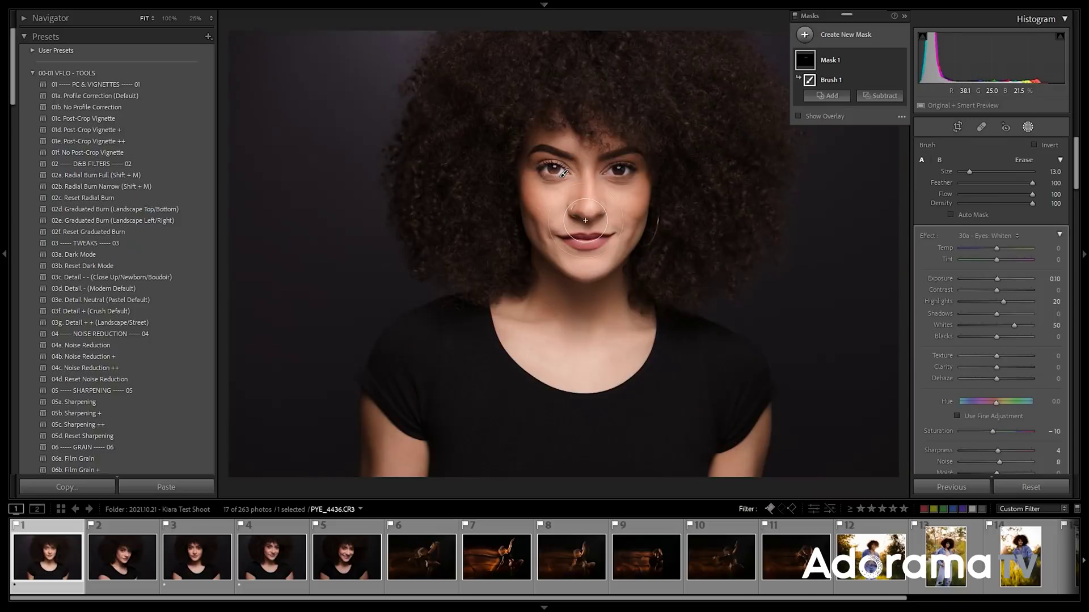
# - Check the mask in black and white, and erase its spill below and above the eye on the photo's left side
pyautogui.click(587, 175)
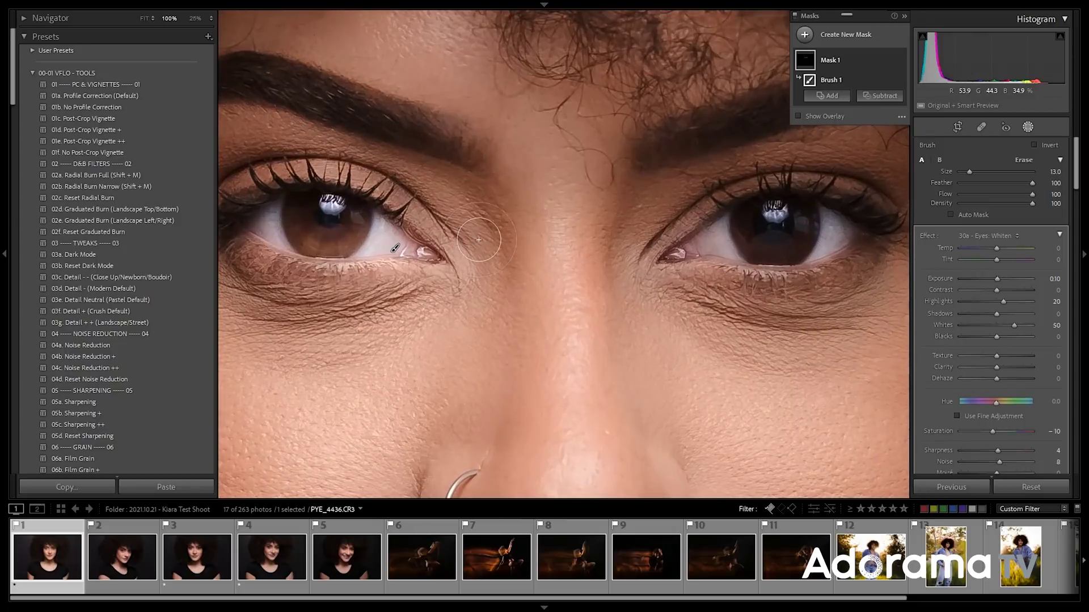
pyautogui.moveTo(467, 236); pyautogui.dragTo(521, 239)
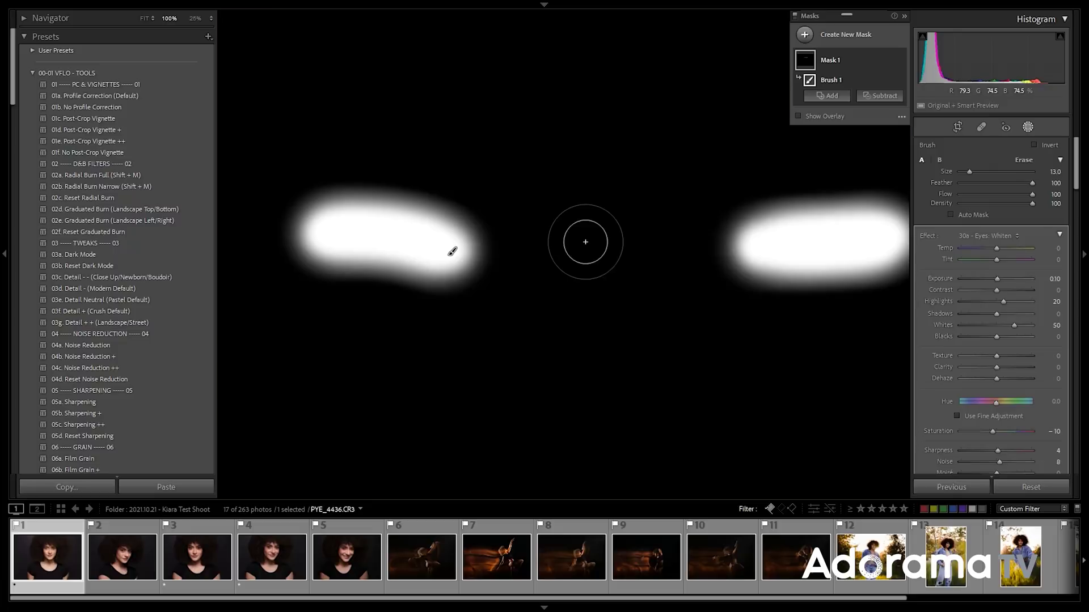
pyautogui.press('alt')
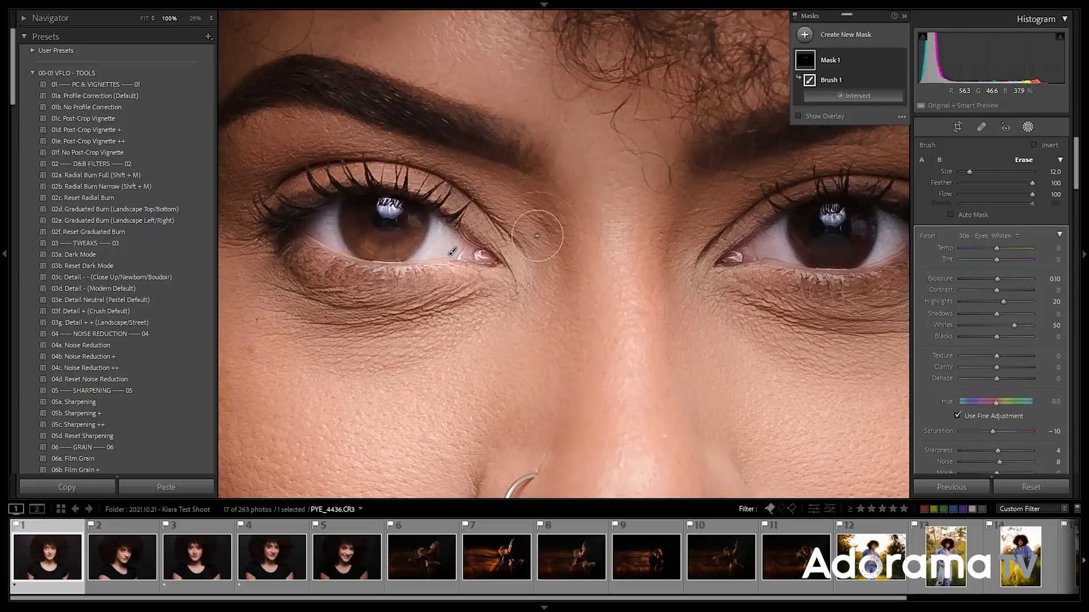
pyautogui.scroll(5, 499, 218)
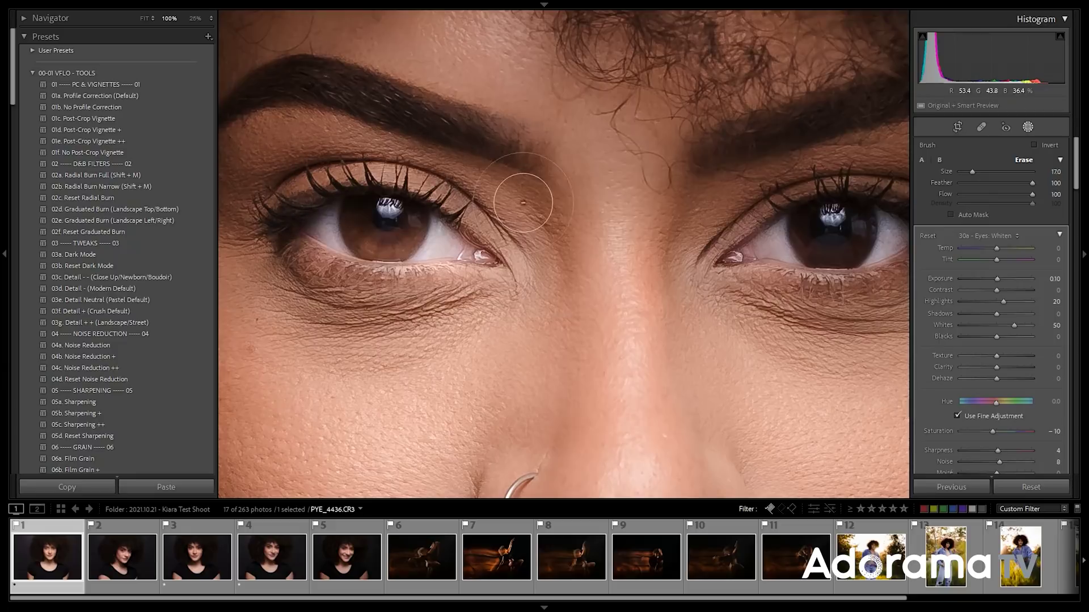
pyautogui.scroll(-5, 547, 231)
pyautogui.moveTo(471, 209); pyautogui.dragTo(485, 238)
pyautogui.moveTo(437, 277)
pyautogui.mouseDown()
pyautogui.moveTo(346, 274)
pyautogui.moveTo(283, 238)
pyautogui.moveTo(337, 280)
pyautogui.moveTo(479, 287)
pyautogui.moveTo(262, 227)
pyautogui.mouseUp()
pyautogui.scroll(2, 260, 234)
pyautogui.scroll(2, 255, 175)
pyautogui.moveTo(255, 175)
pyautogui.mouseDown()
pyautogui.moveTo(391, 160)
pyautogui.moveTo(510, 194)
pyautogui.moveTo(286, 176)
pyautogui.moveTo(243, 201)
pyautogui.moveTo(469, 160)
pyautogui.moveTo(567, 194)
pyautogui.moveTo(492, 179)
pyautogui.moveTo(529, 200)
pyautogui.mouseUp()
# - Erase the mask spill along the upper lid and outer corner of the other eye
pyautogui.scroll(-1, 698, 193)
pyautogui.moveTo(698, 182)
pyautogui.mouseDown()
pyautogui.moveTo(611, 197)
pyautogui.moveTo(711, 176)
pyautogui.moveTo(870, 206)
pyautogui.moveTo(652, 160)
pyautogui.moveTo(875, 214)
pyautogui.mouseUp()
pyautogui.scroll(3, 607, 226)
pyautogui.scroll(-4, 863, 261)
pyautogui.scroll(-4, 862, 261)
pyautogui.moveTo(854, 258)
pyautogui.mouseDown()
pyautogui.moveTo(747, 287)
pyautogui.moveTo(648, 282)
pyautogui.moveTo(641, 261)
pyautogui.moveTo(656, 273)
pyautogui.moveTo(637, 284)
pyautogui.moveTo(749, 299)
pyautogui.moveTo(840, 280)
pyautogui.moveTo(876, 252)
pyautogui.mouseUp()
pyautogui.scroll(2, 806, 244)
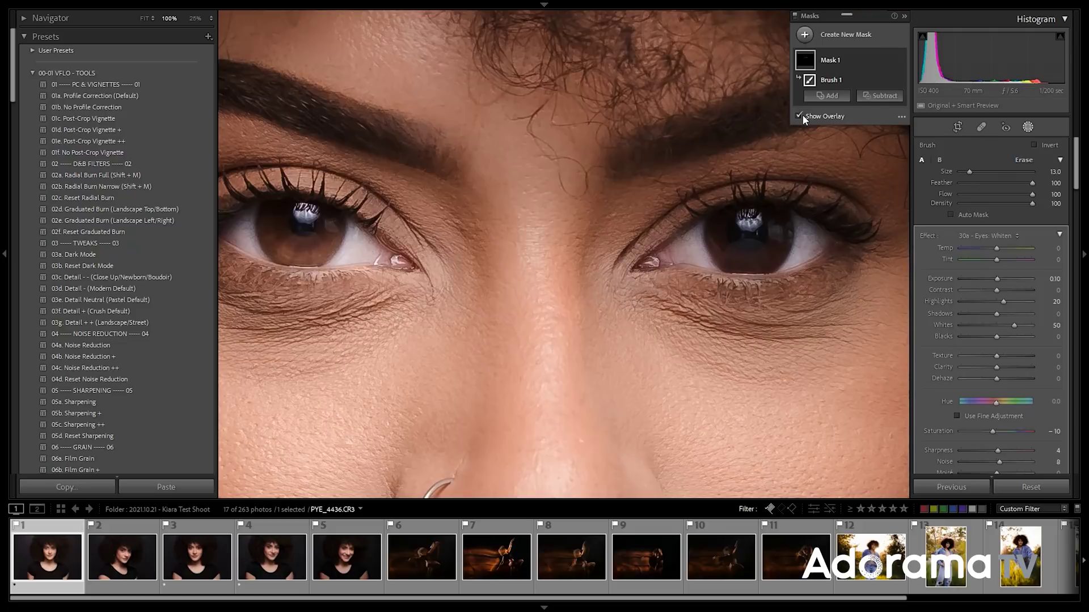
# - Check the refined mask's coverage of both eyes using the overlay and the black-and-white mask view
pyautogui.click(799, 116)
pyautogui.click(798, 116)
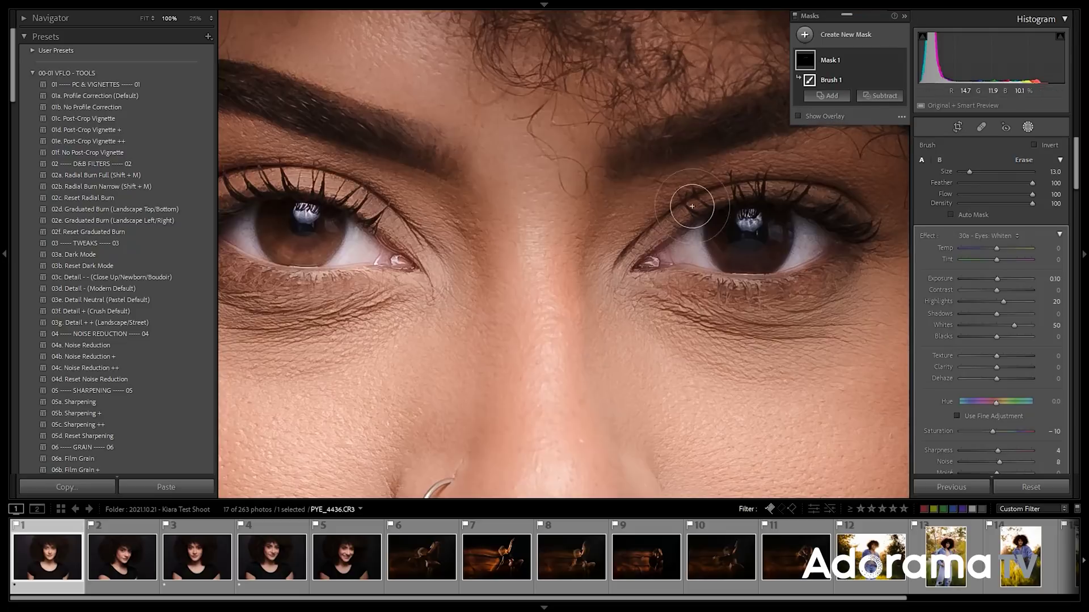
pyautogui.click(517, 298)
pyautogui.press('o')
pyautogui.press('o')
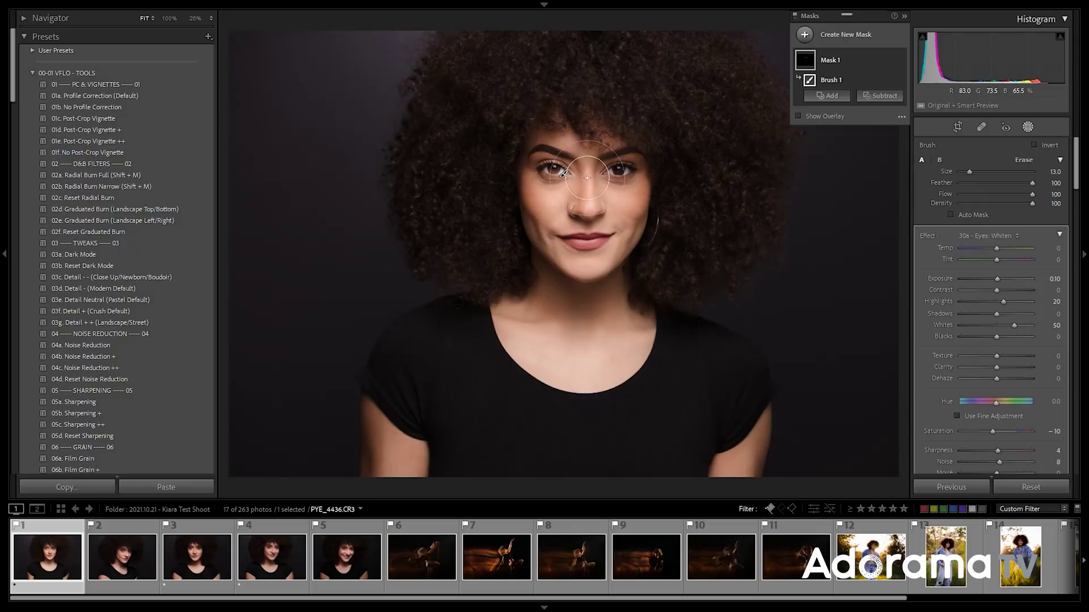
pyautogui.press('alt')
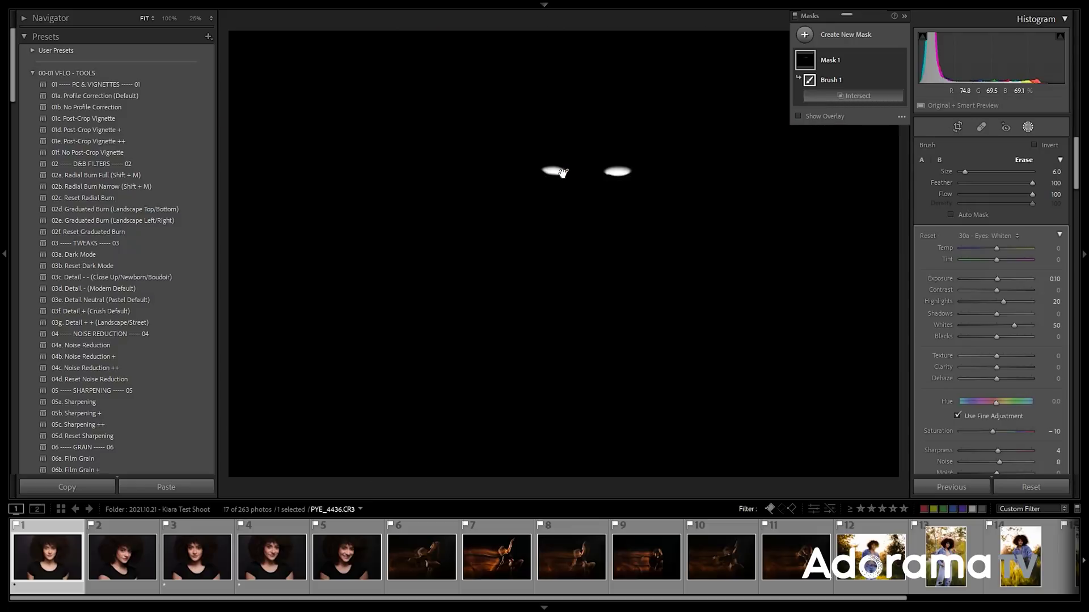
pyautogui.press('alt')
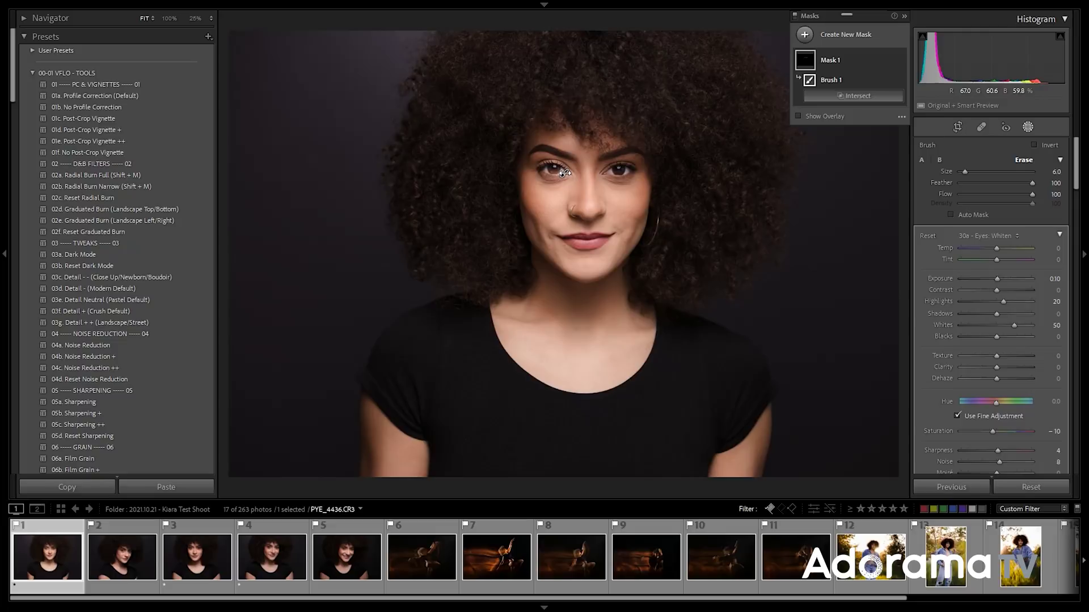
# - Weaken the eye mask's effect to Exposure 0.05, Highlights 10, Whites 25 and Saturation -5, and return to the Library grid
pyautogui.moveTo(564, 173); pyautogui.dragTo(548, 174)
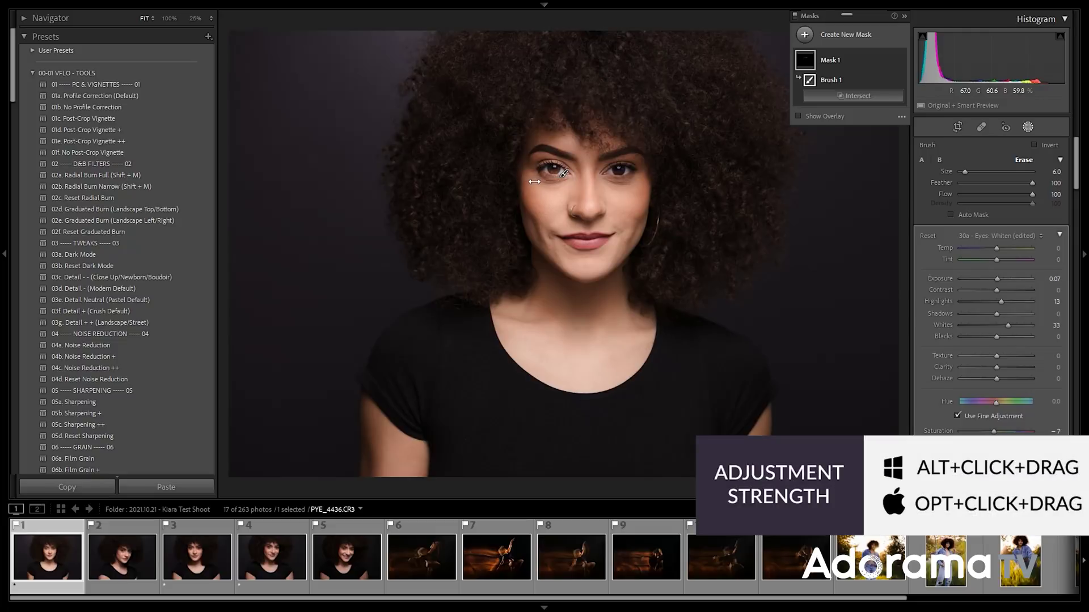
pyautogui.moveTo(527, 182); pyautogui.dragTo(526, 182)
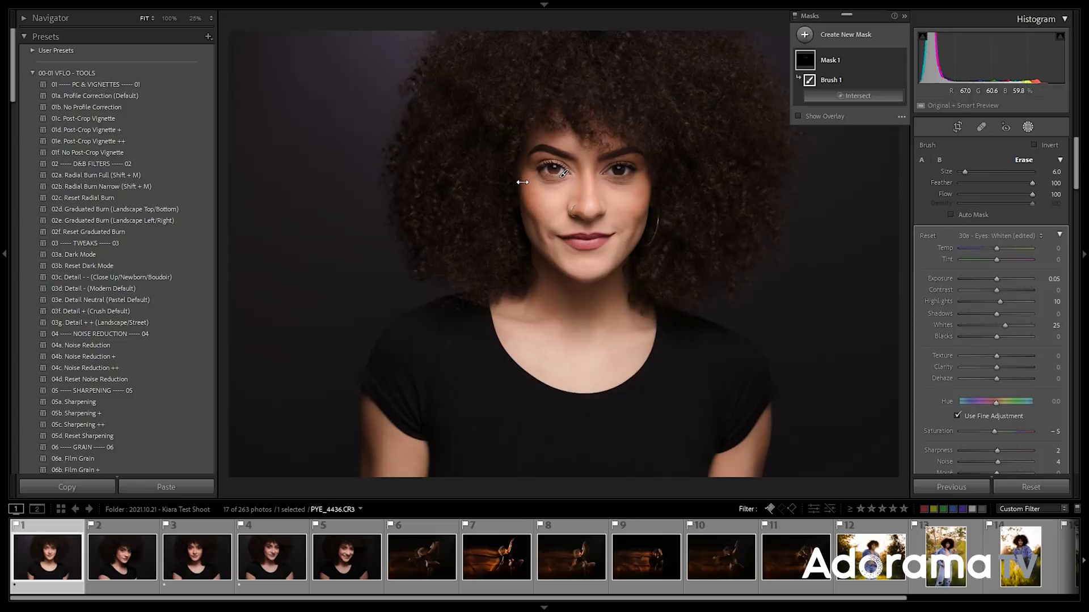
pyautogui.click(583, 168)
pyautogui.click(582, 177)
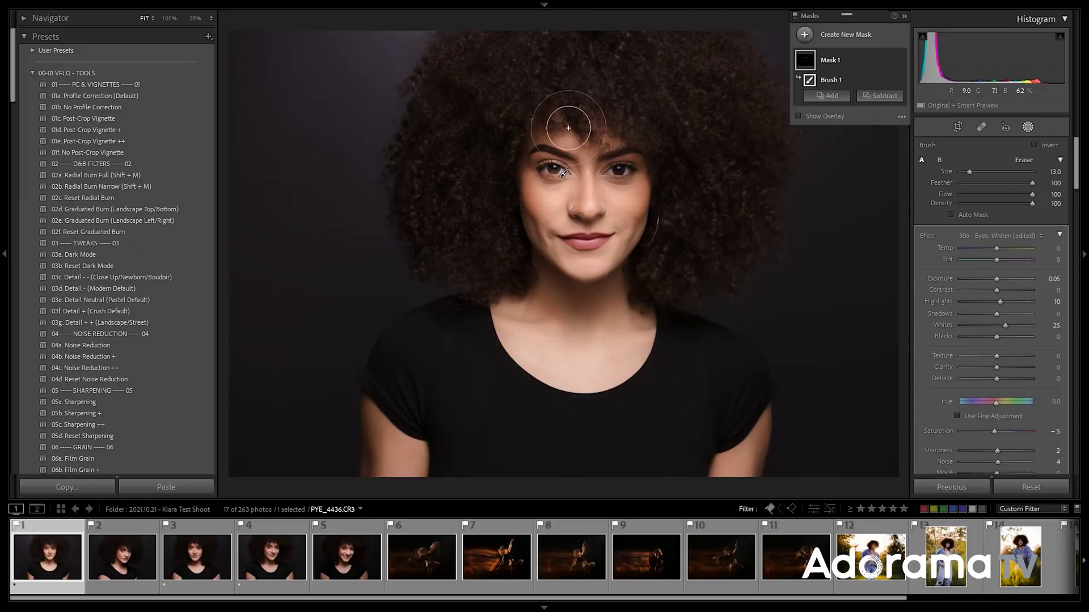
pyautogui.press('g')
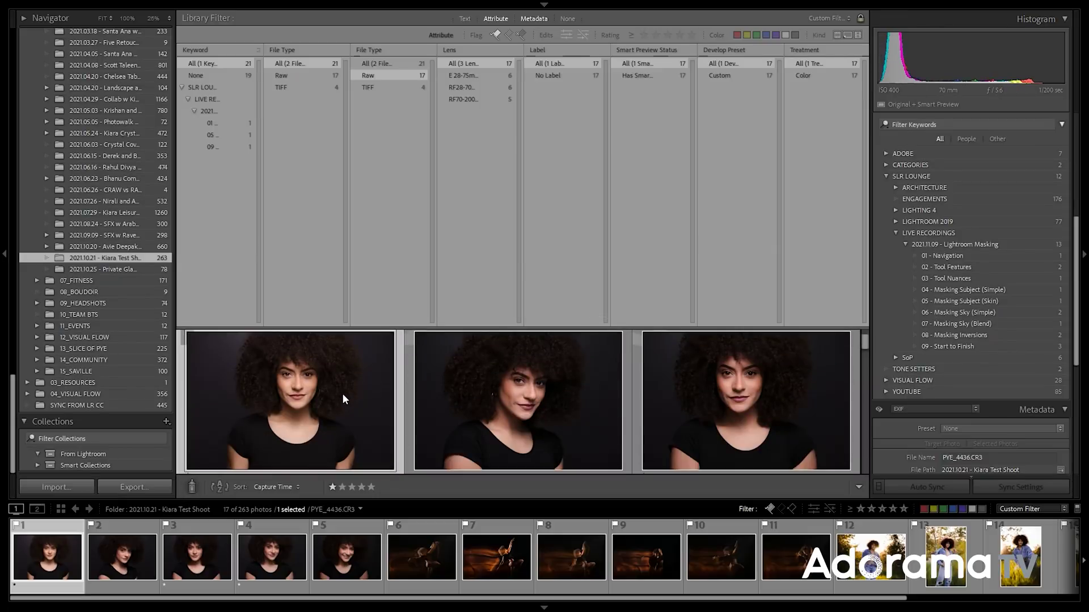
# - Open the portrait for editing, zoom in on the eyes and load the 30a - Eyes: Whiten effect for a new mask
pyautogui.press('d')
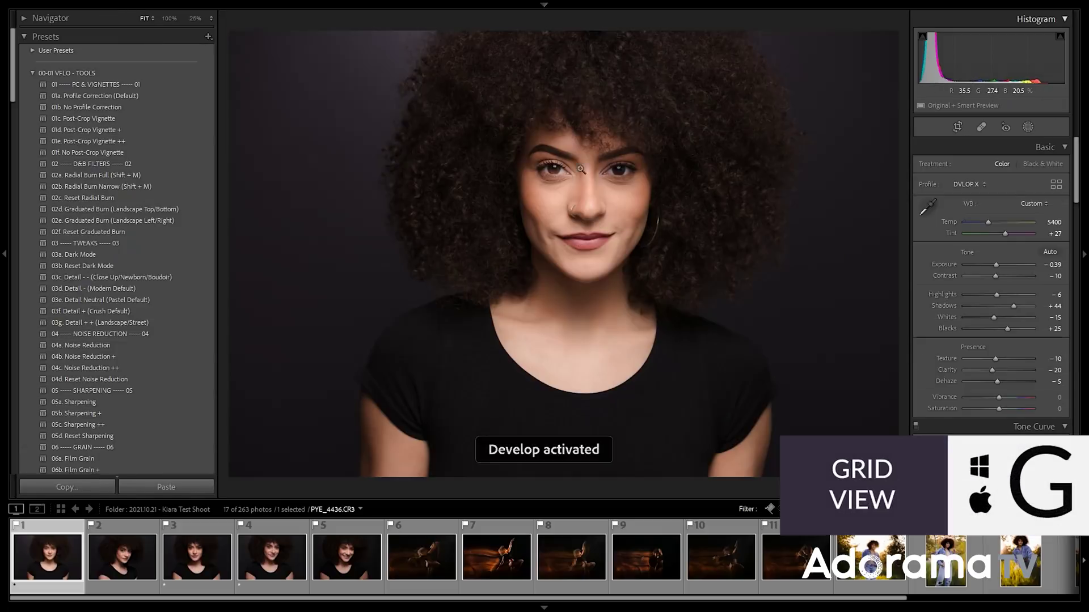
pyautogui.click(592, 177)
pyautogui.moveTo(568, 187); pyautogui.dragTo(636, 200)
pyautogui.click(1028, 127)
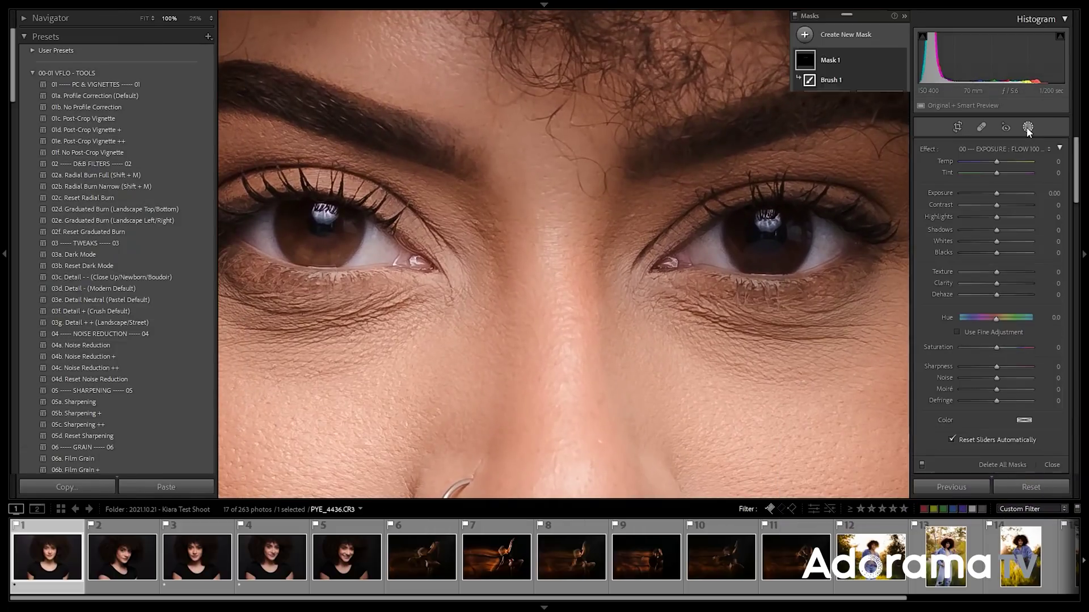
pyautogui.click(1015, 149)
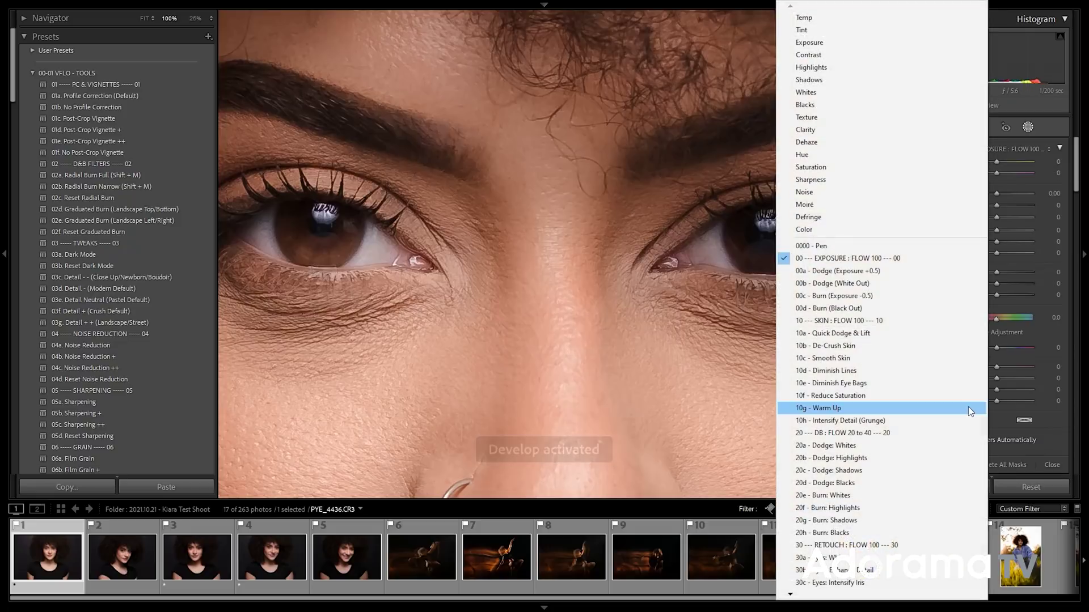
pyautogui.click(913, 556)
pyautogui.press('o')
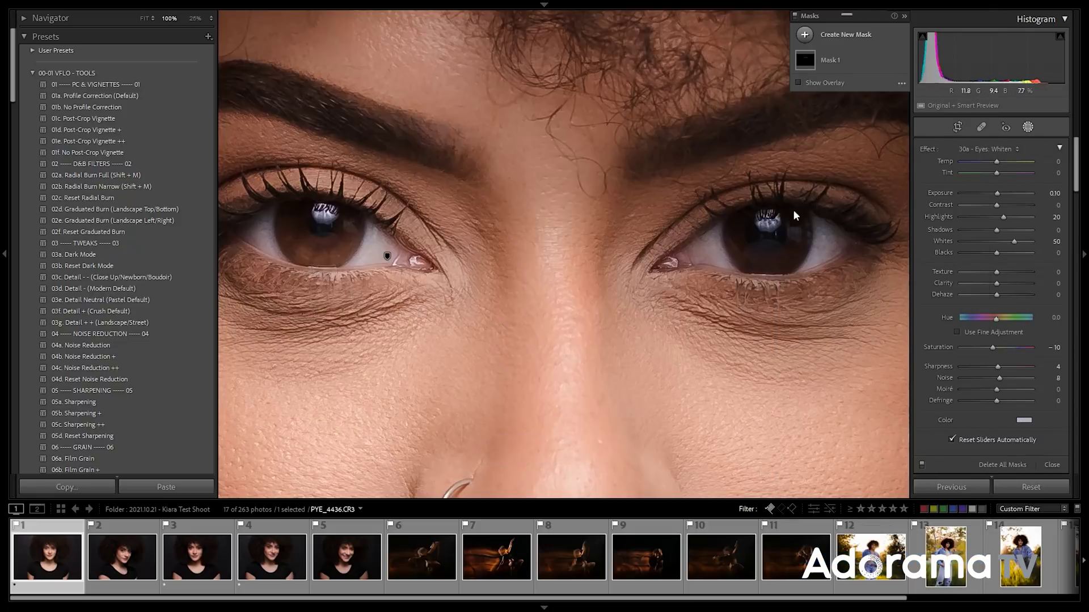
# - Brush a second whitening mask on the eye at the photo's right and weaken it to Exposure 0.04, Highlights 7, Whites 19 and Saturation -4
pyautogui.press('k')
pyautogui.moveTo(773, 236)
pyautogui.mouseDown()
pyautogui.moveTo(729, 243)
pyautogui.moveTo(836, 243)
pyautogui.moveTo(680, 241)
pyautogui.moveTo(690, 231)
pyautogui.moveTo(680, 219)
pyautogui.moveTo(657, 257)
pyautogui.moveTo(679, 281)
pyautogui.moveTo(771, 305)
pyautogui.moveTo(892, 240)
pyautogui.moveTo(786, 306)
pyautogui.moveTo(675, 291)
pyautogui.moveTo(880, 238)
pyautogui.moveTo(868, 216)
pyautogui.moveTo(805, 176)
pyautogui.moveTo(675, 165)
pyautogui.moveTo(826, 114)
pyautogui.moveTo(819, 120)
pyautogui.mouseUp()
pyautogui.press('alt')
pyautogui.press(']')
pyautogui.press(']')
pyautogui.press('[')
pyautogui.press('[')
pyautogui.press('z')
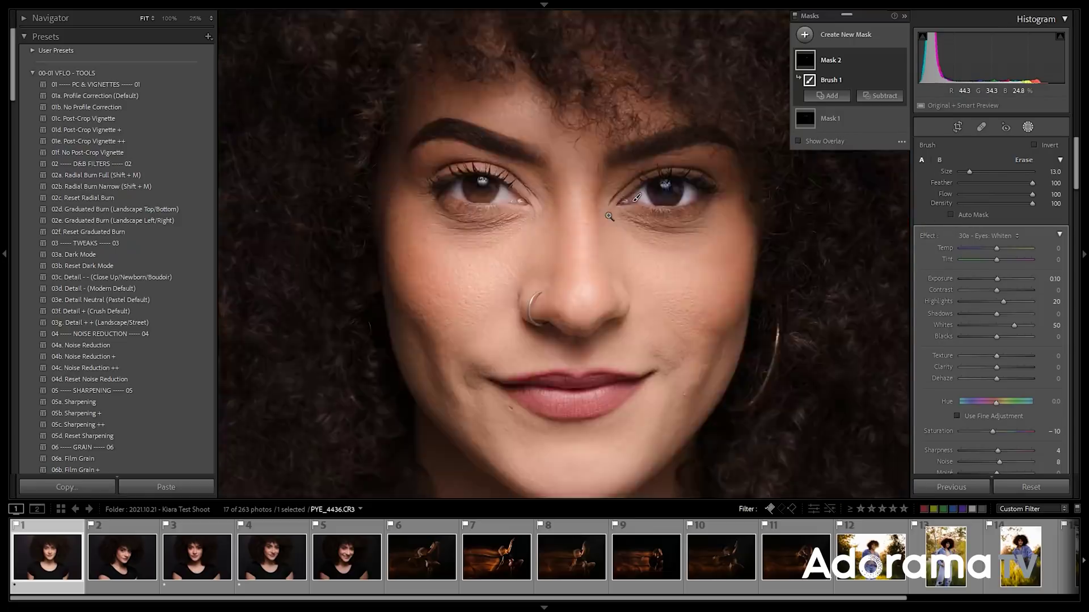
pyautogui.press('alt')
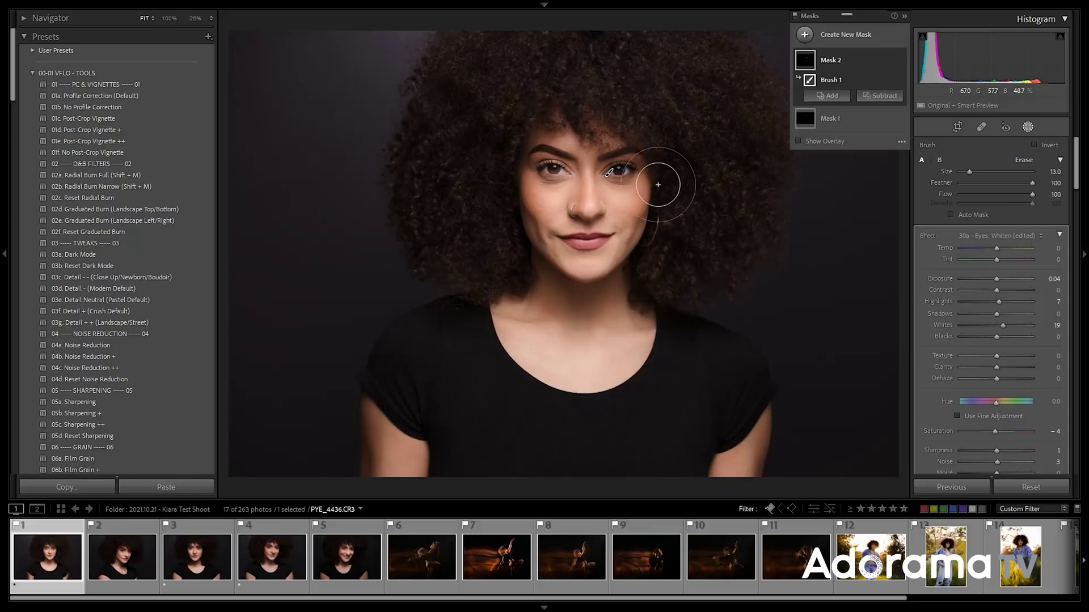
# - Check the second whitening mask up close around the eye on the photo's right side, and close the masking tools
pyautogui.press('z')
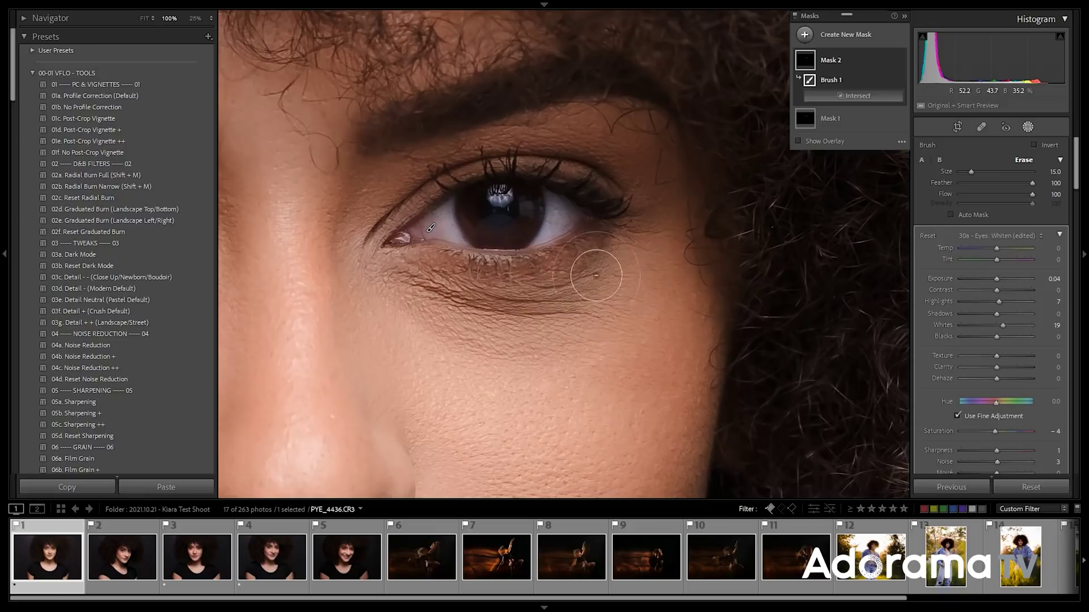
pyautogui.scroll(-5, 567, 249)
pyautogui.hotkey('shift', 'w')
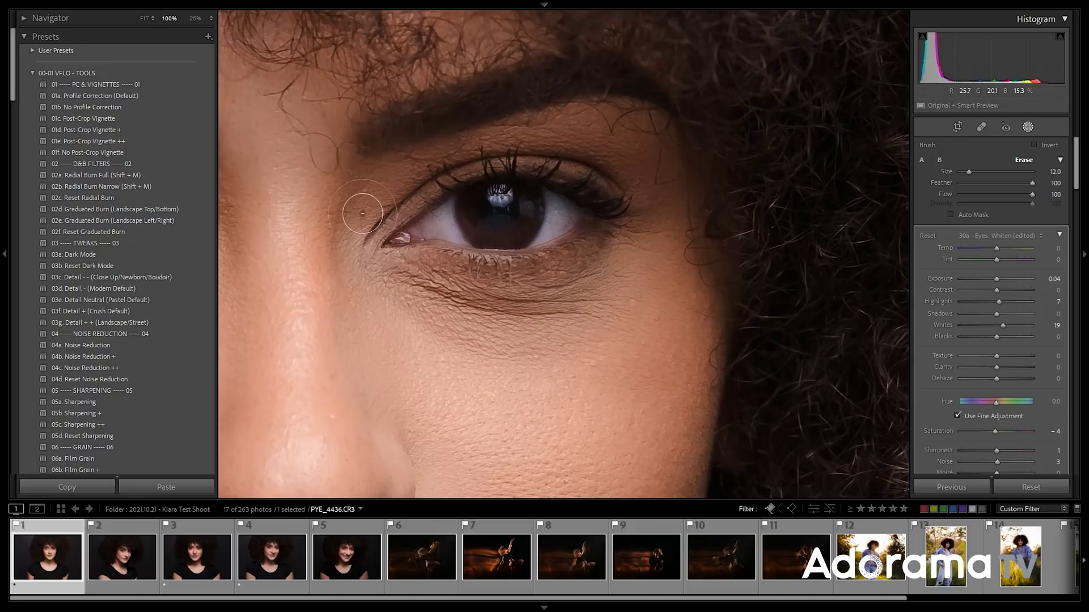
pyautogui.hotkey('shift', 'w')
pyautogui.press('z')
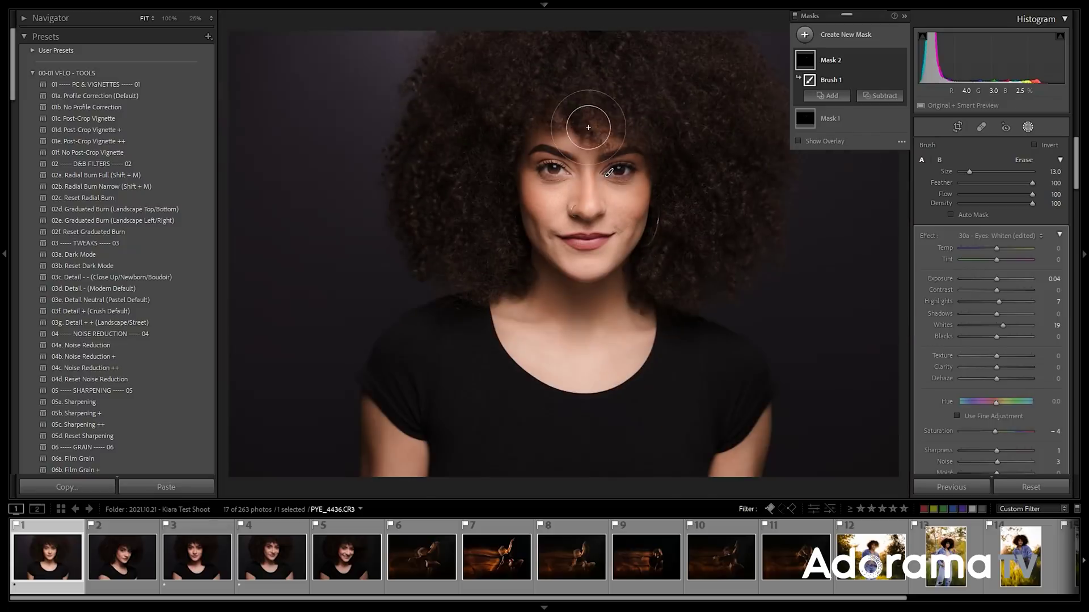
pyautogui.click(1028, 127)
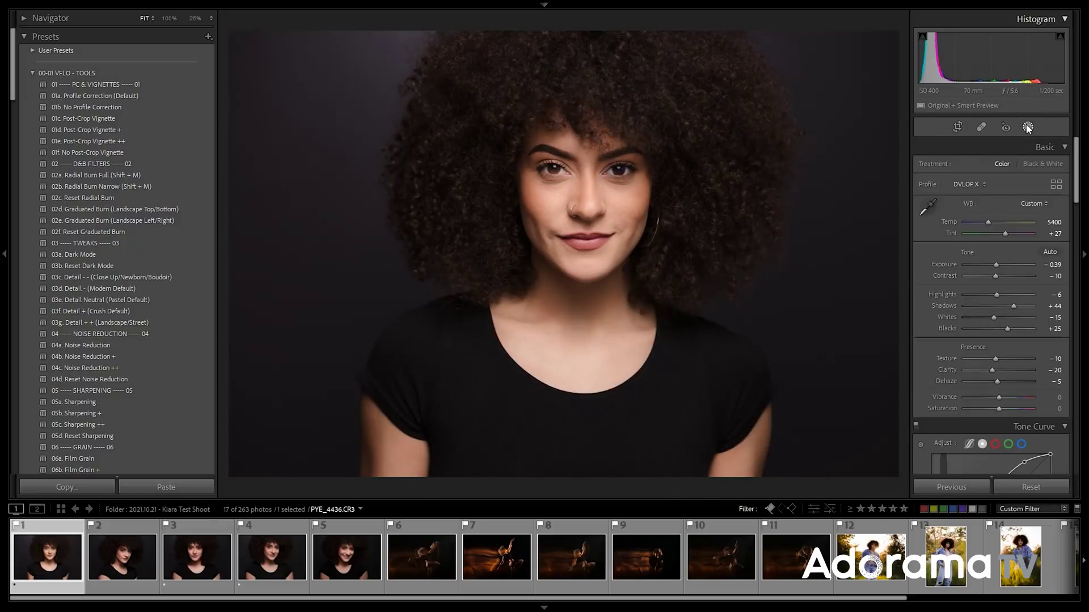
# - Load the 30d - Eyes: Catchlights (Enhance) effect for a new mask and zoom in on both eyes
pyautogui.click(1027, 127)
pyautogui.click(1002, 150)
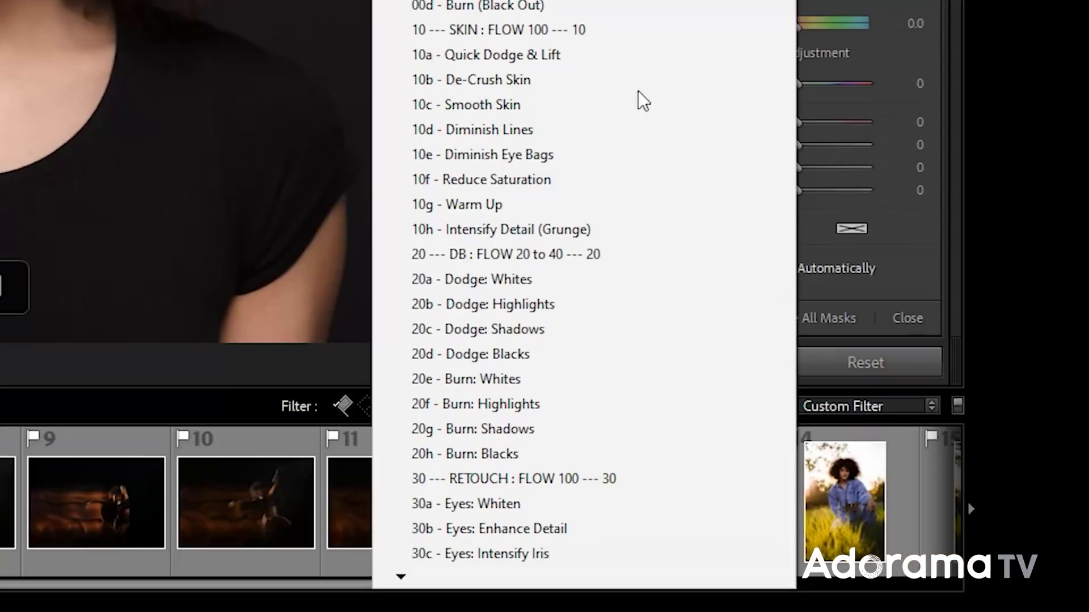
pyautogui.scroll(-2, 843, 594)
pyautogui.scroll(-3, 489, 578)
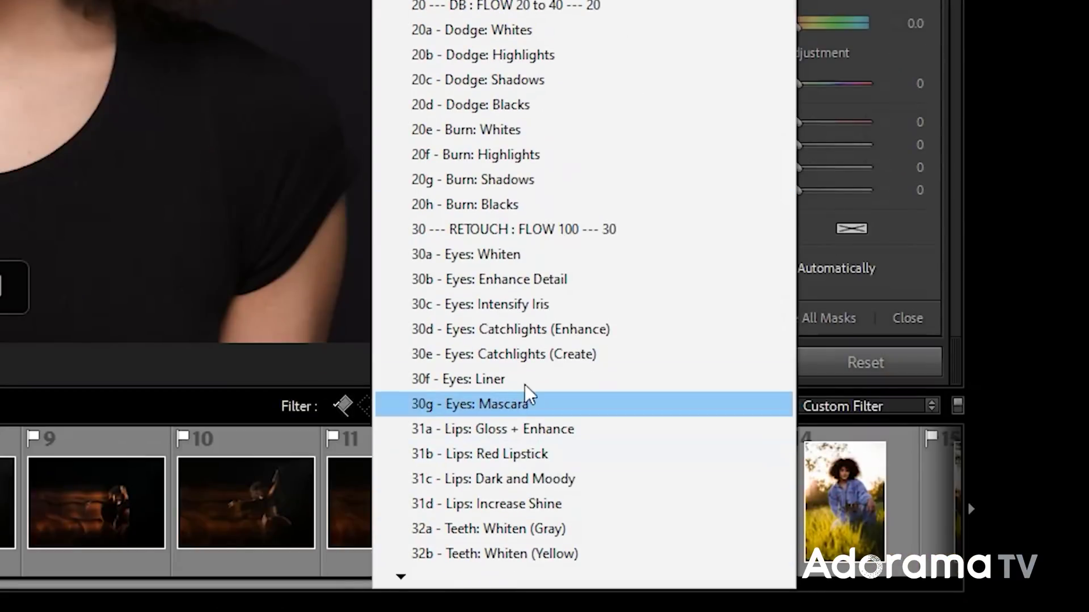
pyautogui.click(550, 329)
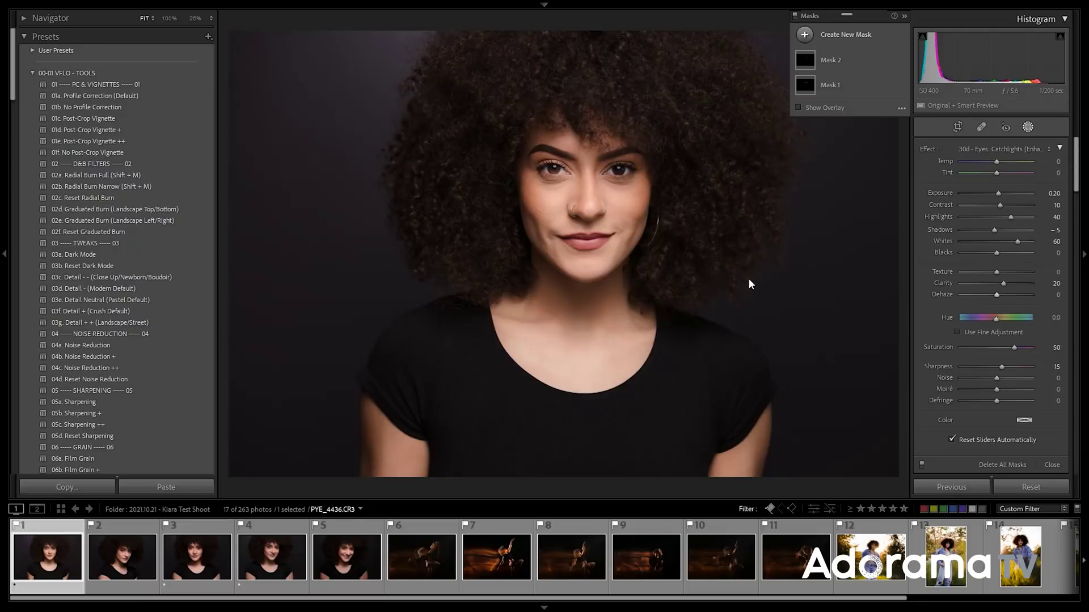
pyautogui.click(579, 167)
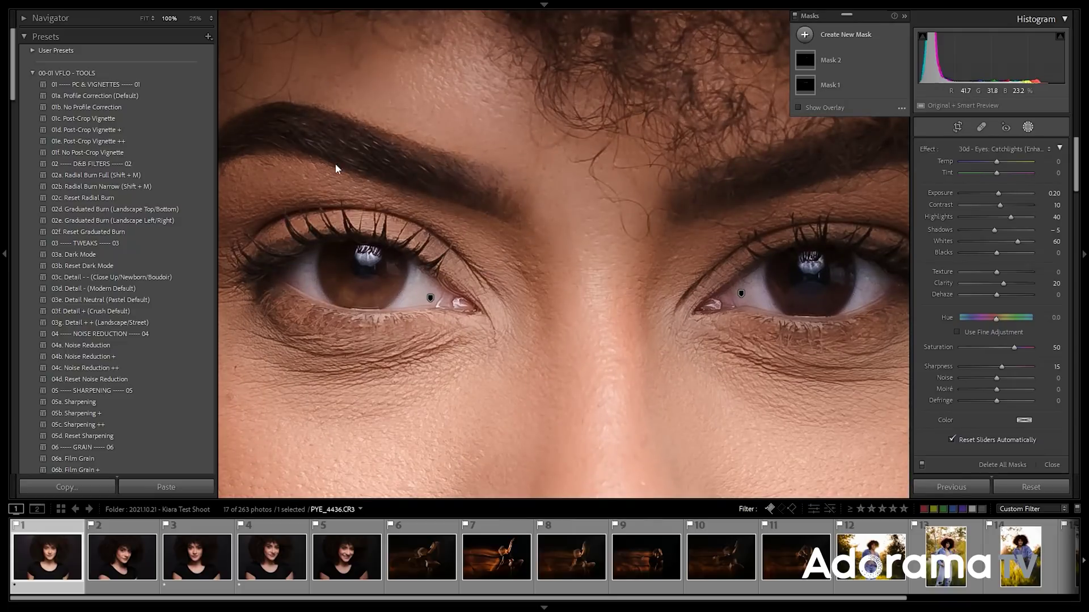
# - Brush a new mask over the catchlights of both eyes with a small brush, reducing its size to 2.0
pyautogui.press('k')
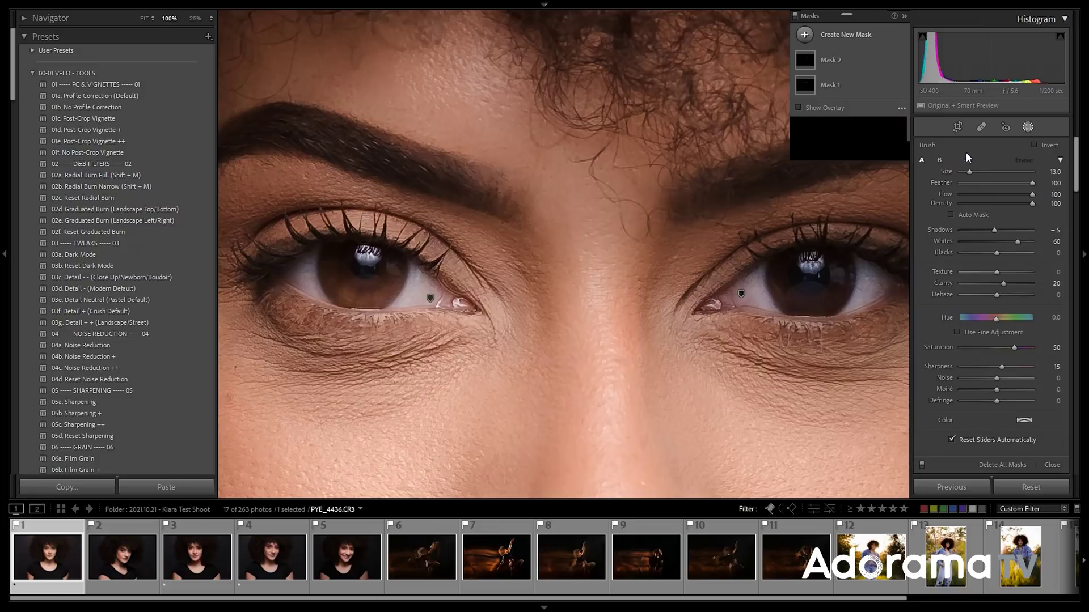
pyautogui.scroll(-4, 375, 266)
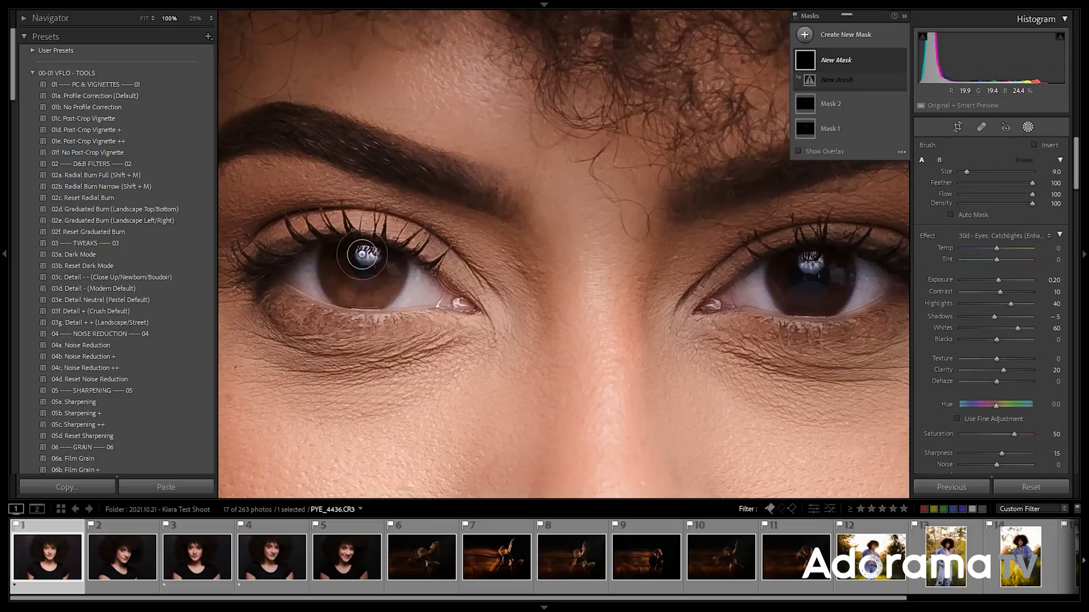
pyautogui.scroll(1, 366, 254)
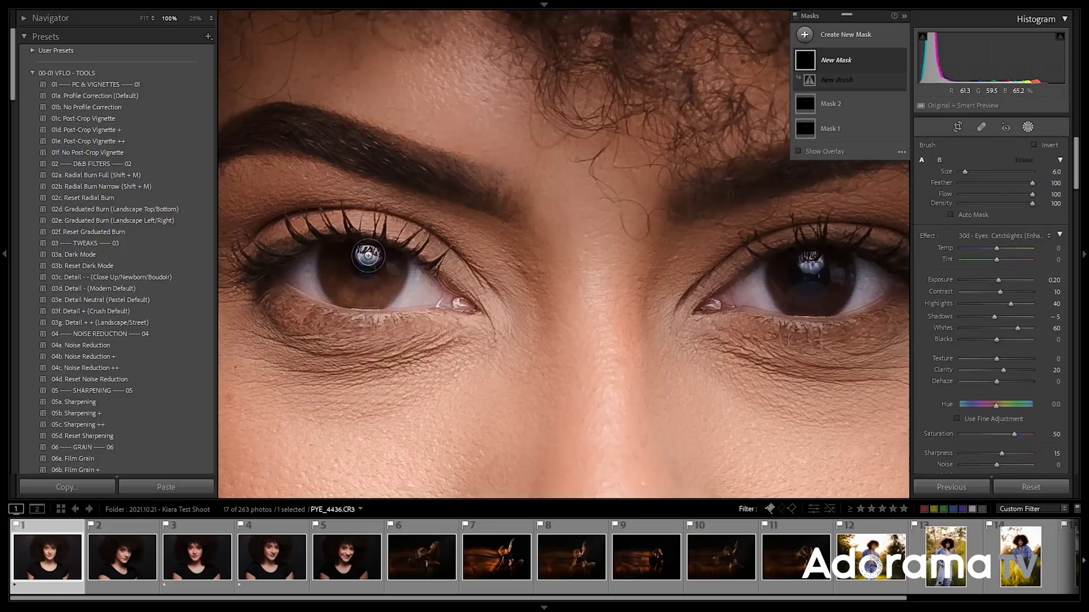
pyautogui.click(368, 256)
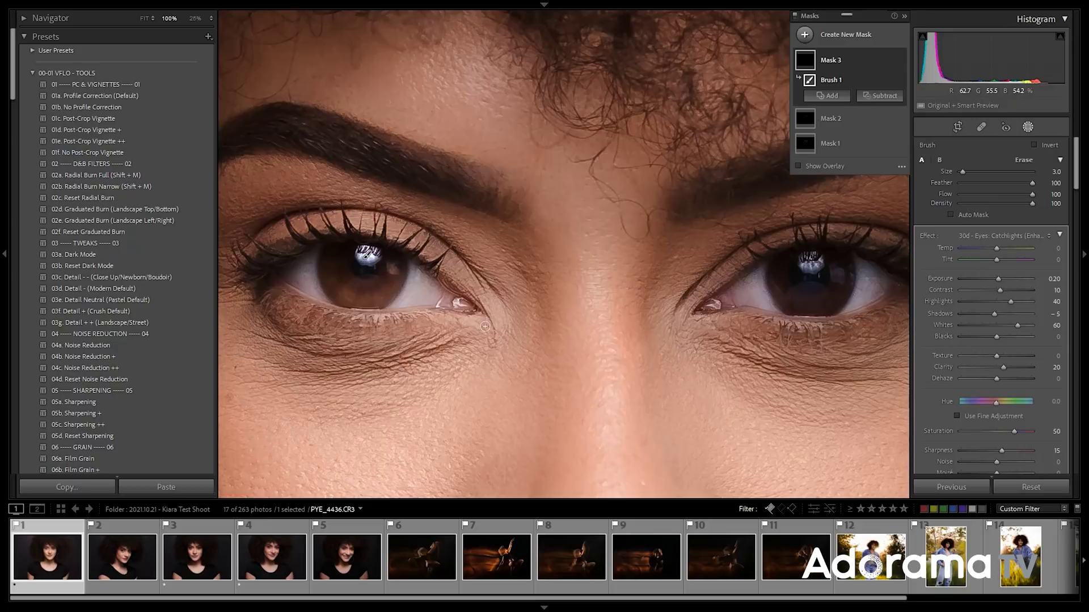
pyautogui.scroll(-4, 810, 264)
pyautogui.click(811, 262)
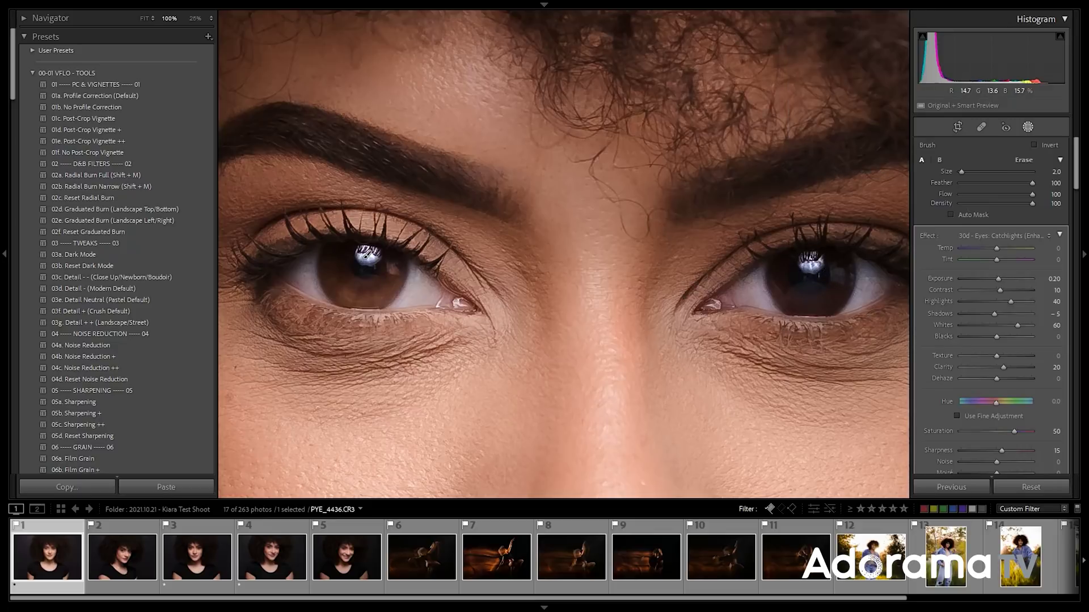
pyautogui.click(841, 277)
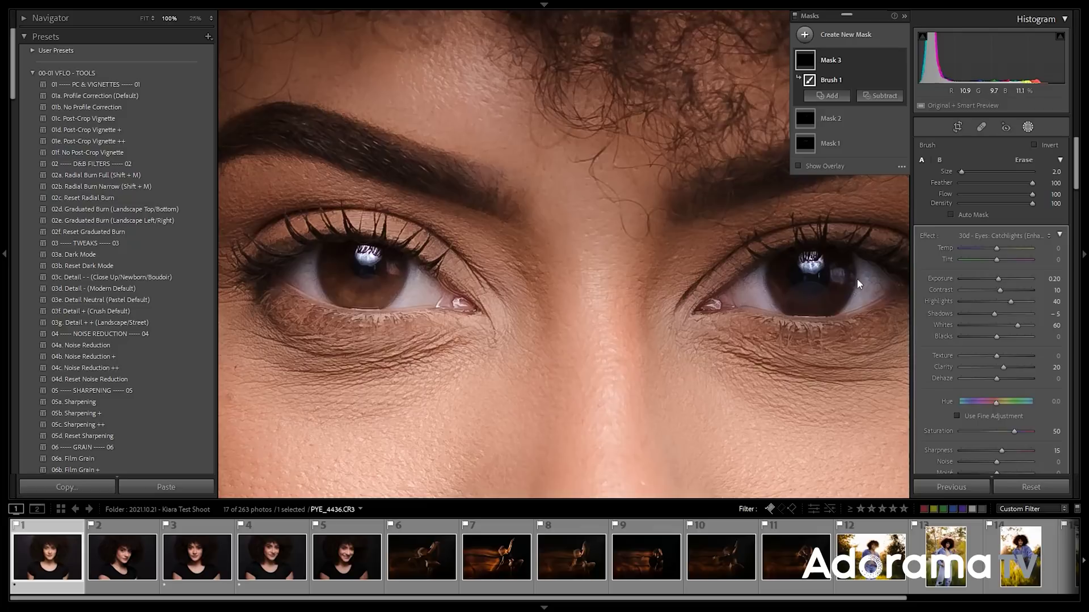
# - Check the catchlight mask and weaken its effect to Exposure 0.15, Contrast 8, Highlights 31, Shadows -4, Whites 46, Clarity 15 and Saturation 38
pyautogui.press('z')
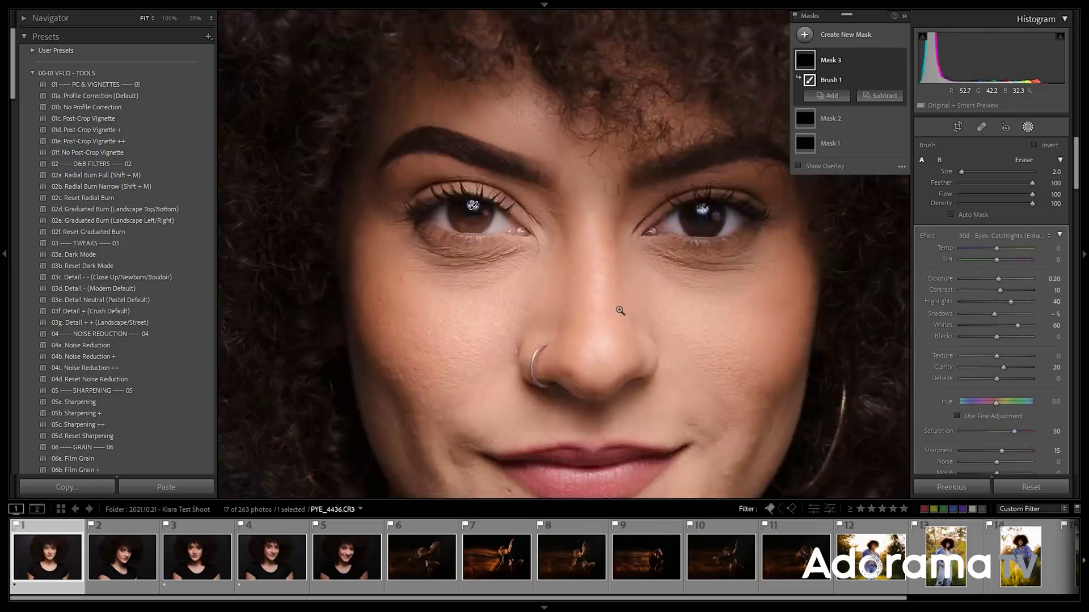
pyautogui.click(1028, 126)
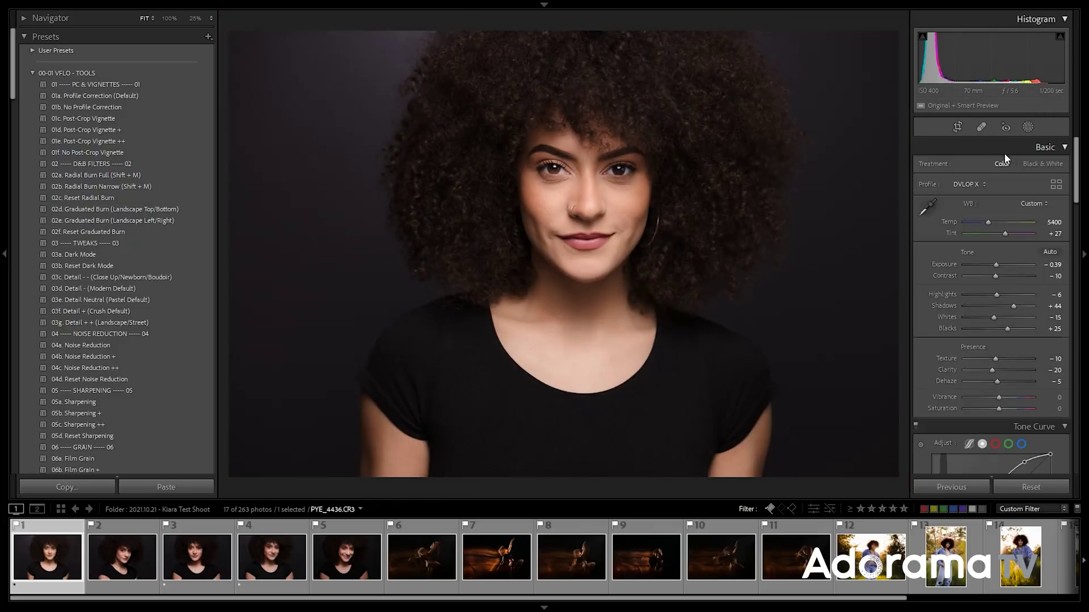
pyautogui.click(1027, 127)
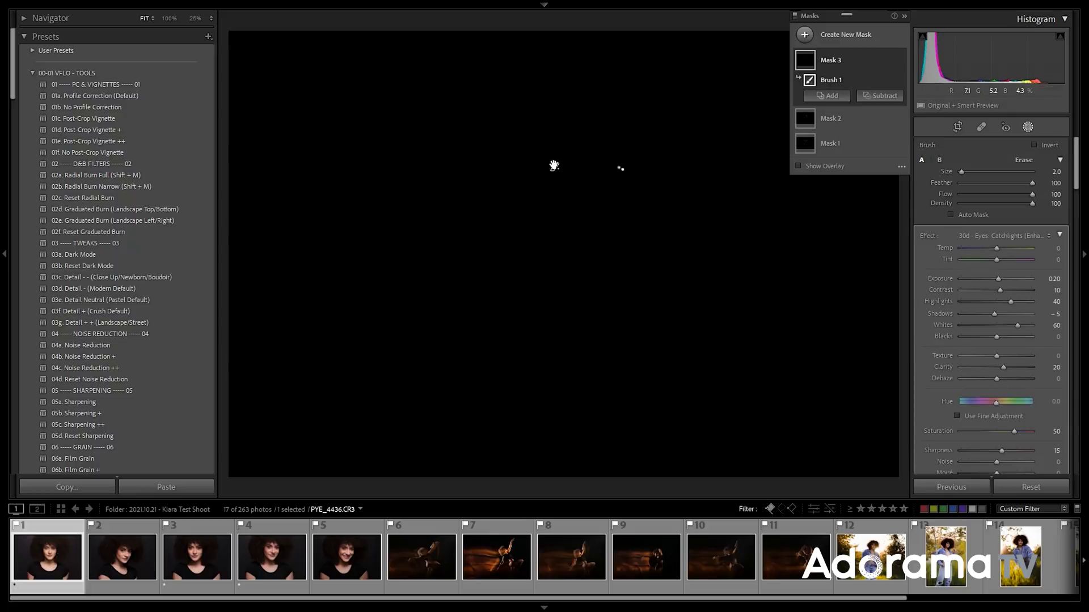
pyautogui.press('alt')
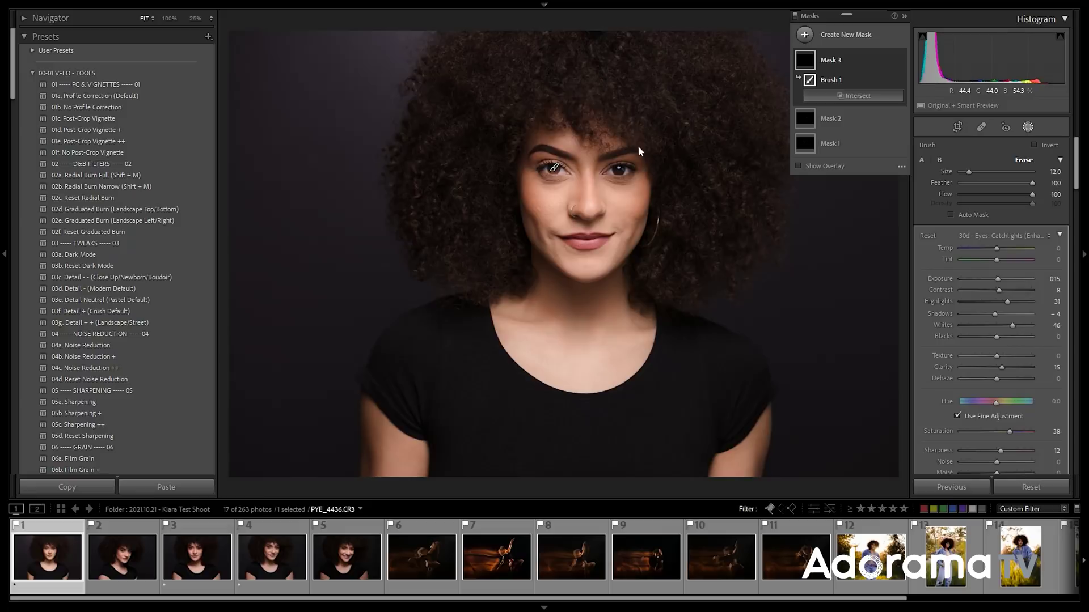
pyautogui.click(1028, 127)
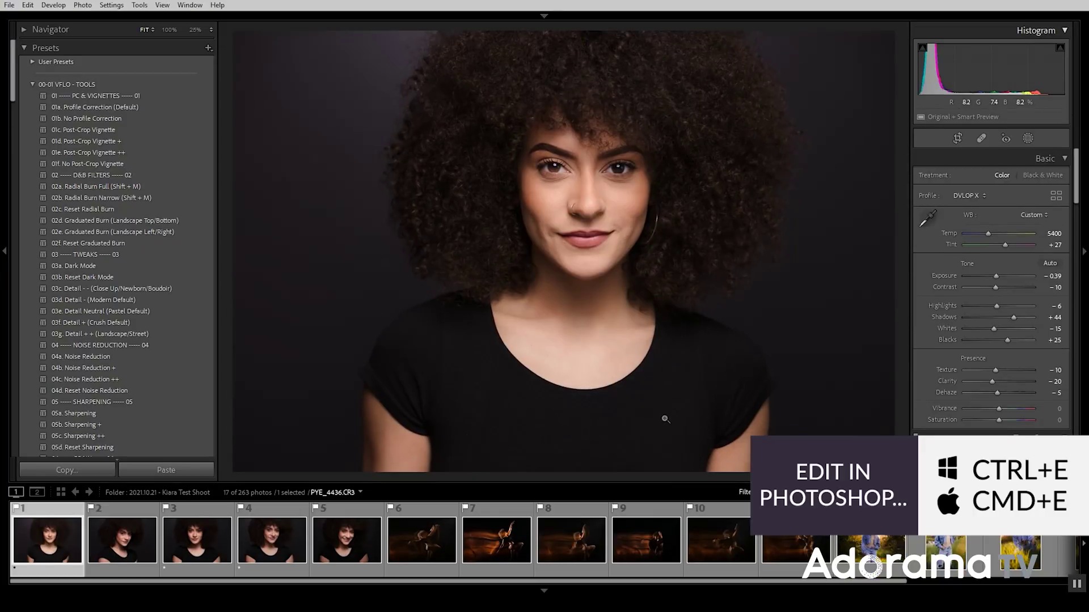
# - Open the portrait in Photoshop and apply the Skin Smoothing neural filter with Blur 50 and Smoothness 0 as a new layer
pyautogui.hotkey('ctrl', 'e')
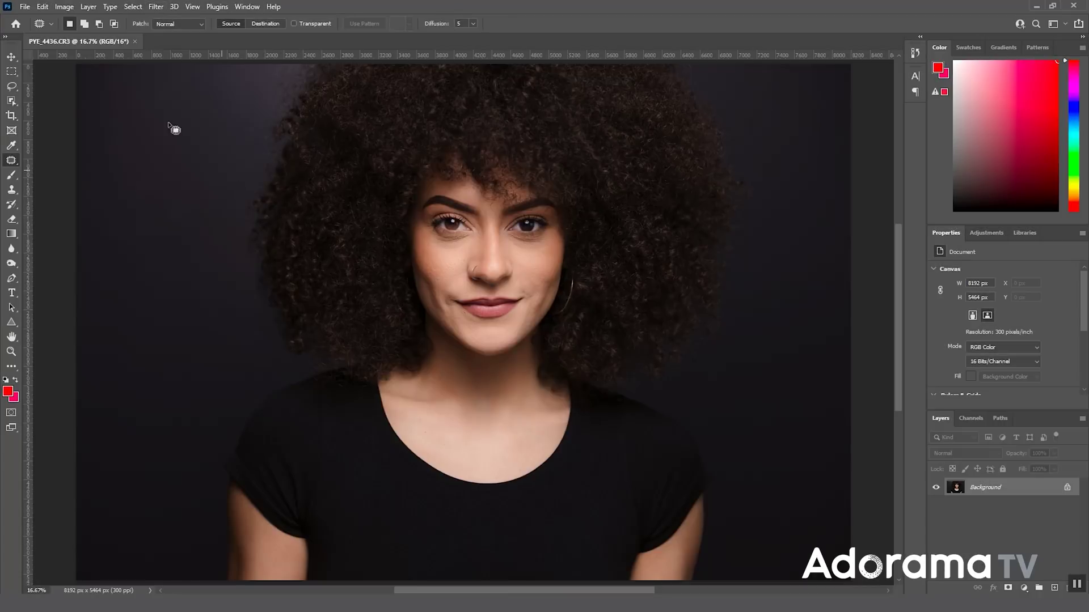
pyautogui.click(155, 6)
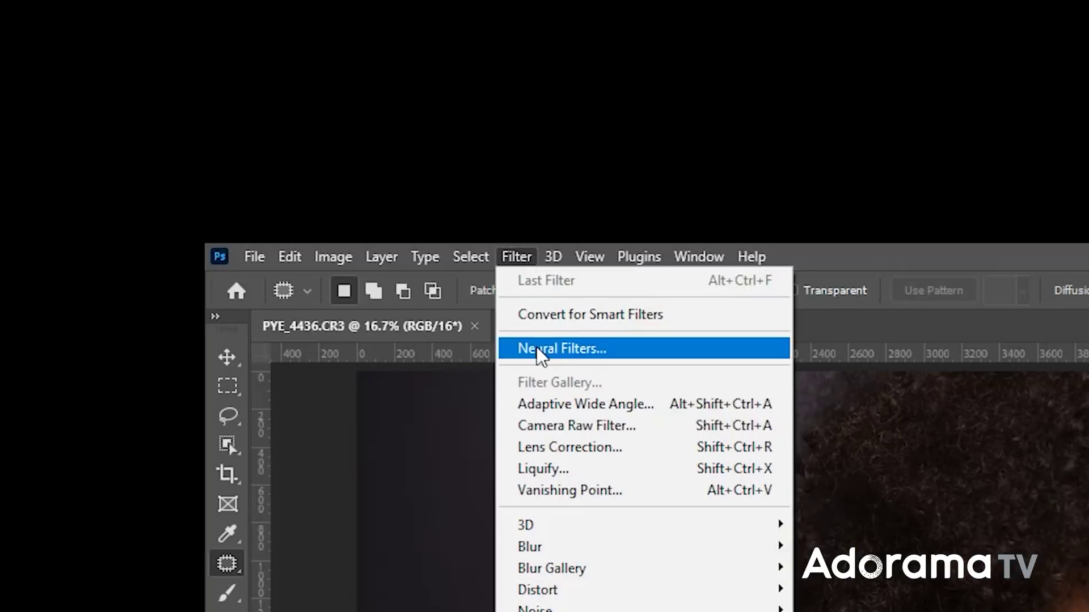
pyautogui.click(538, 349)
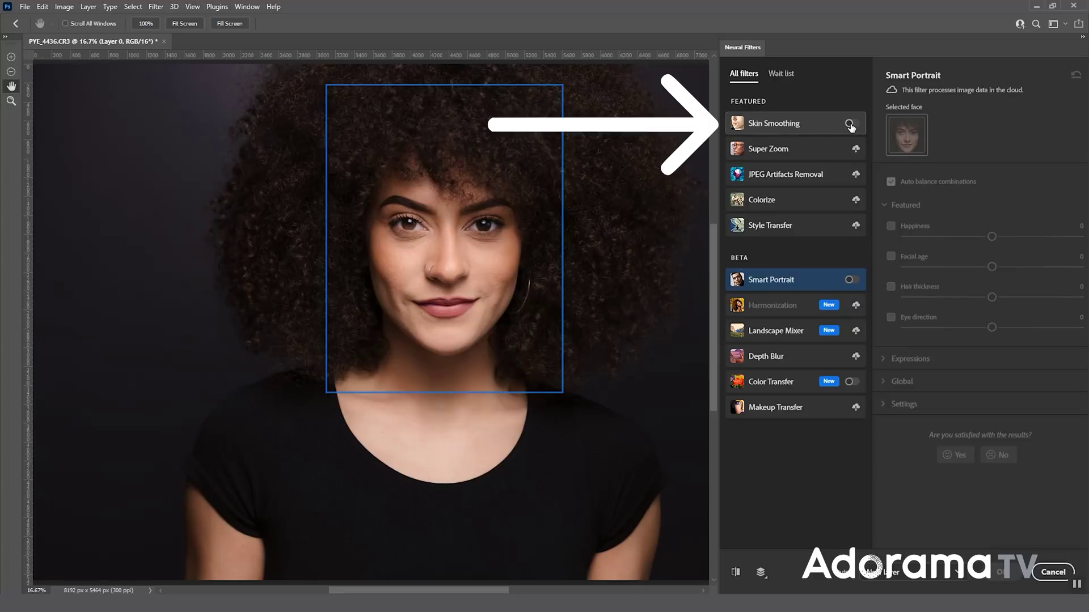
pyautogui.click(850, 124)
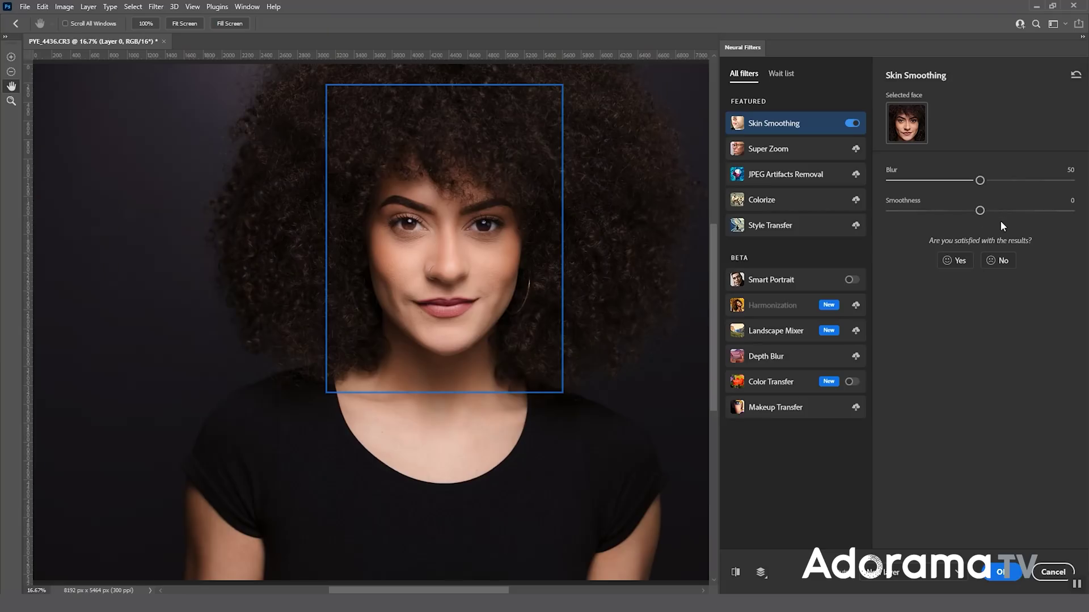
pyautogui.click(1009, 573)
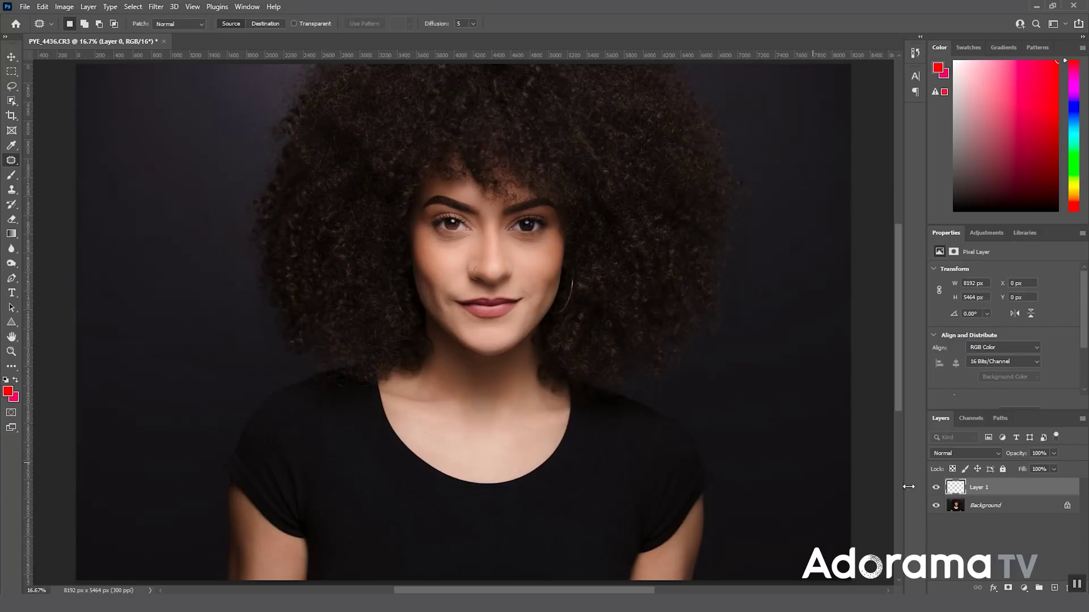
# - Lower the skin-smoothing layer's opacity to 69% and compare the portrait with the layer hidden and shown
pyautogui.moveTo(1018, 455)
pyautogui.mouseDown()
pyautogui.moveTo(987, 456)
pyautogui.moveTo(999, 456)
pyautogui.mouseUp()
pyautogui.click(936, 487)
pyautogui.click(936, 487)
pyautogui.click(935, 488)
pyautogui.click(936, 487)
pyautogui.click(936, 487)
pyautogui.click(936, 487)
pyautogui.click(936, 487)
pyautogui.click(936, 487)
pyautogui.click(936, 487)
pyautogui.click(936, 487)
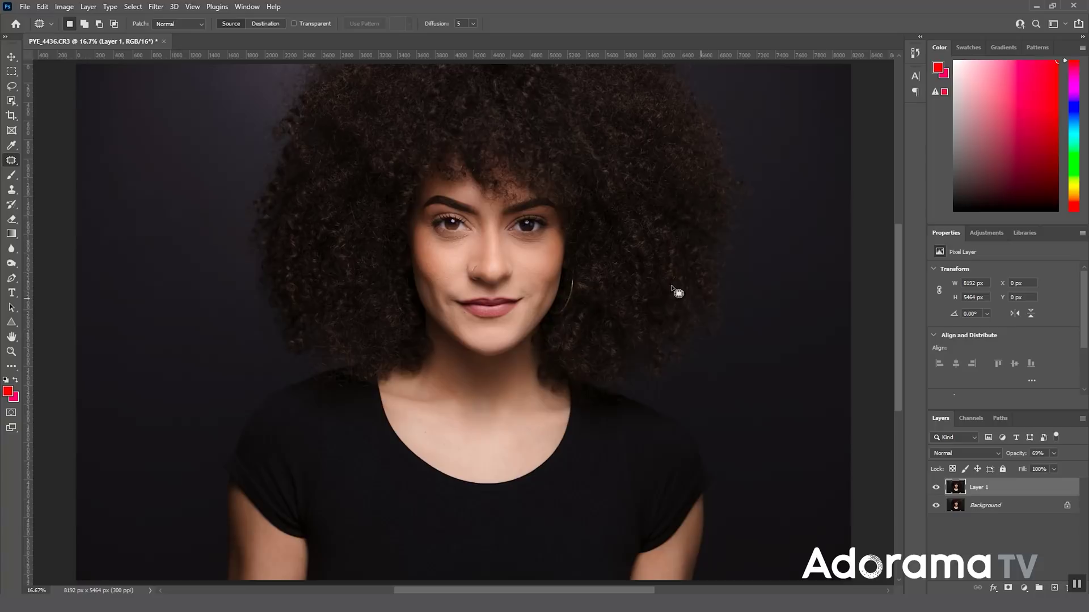
# - Save the retouched image, return to Lightroom, include all file types in the filter and open PYE_4436-Edit-2.tif for developing
pyautogui.hotkey('ctrl', 's')
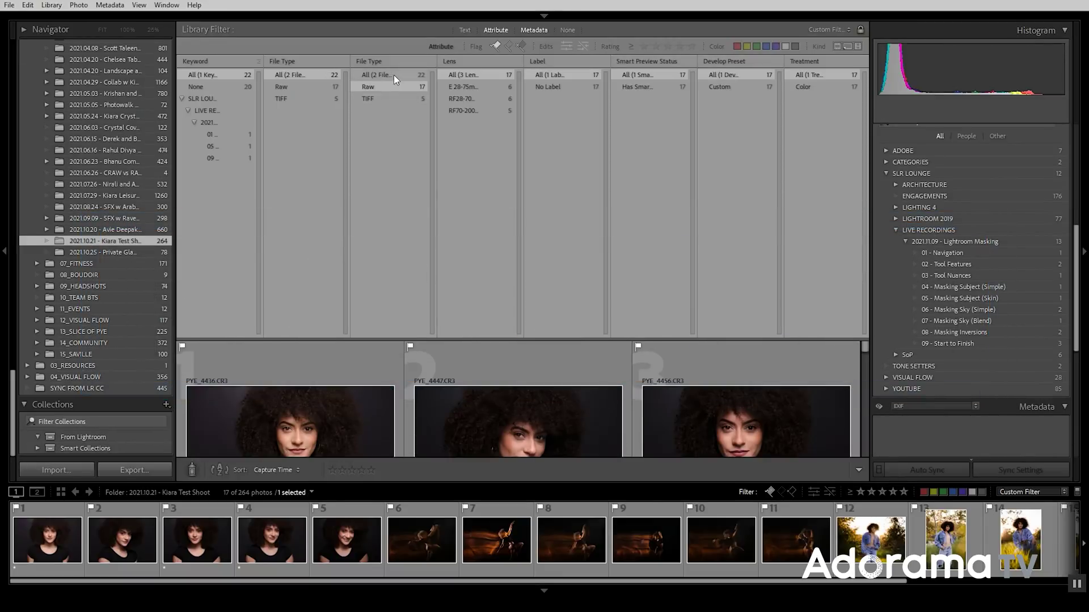
pyautogui.click(393, 75)
pyautogui.press('d')
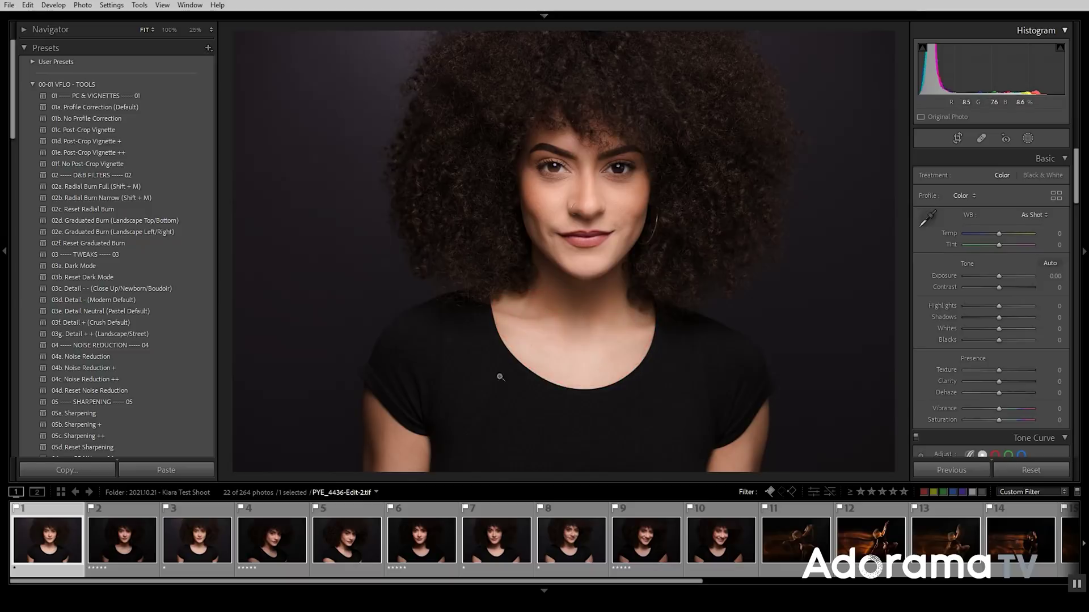
# - Apply the 02a. Radial Burn Full preset to the retouched TIFF and select its inverted radial gradient mask
pyautogui.click(109, 188)
pyautogui.hotkey('shift', 'm')
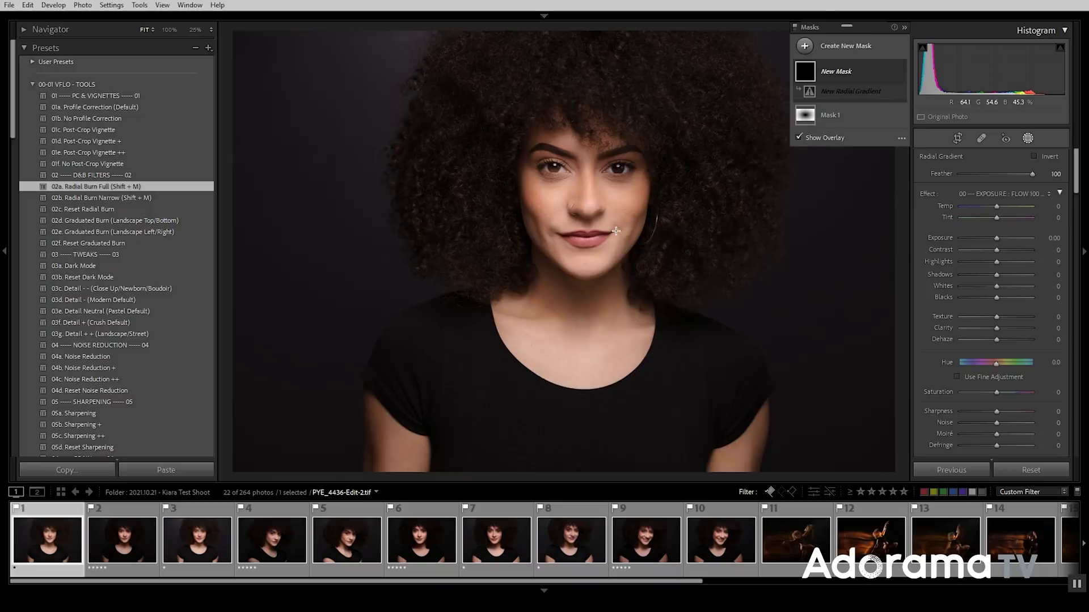
pyautogui.press('d')
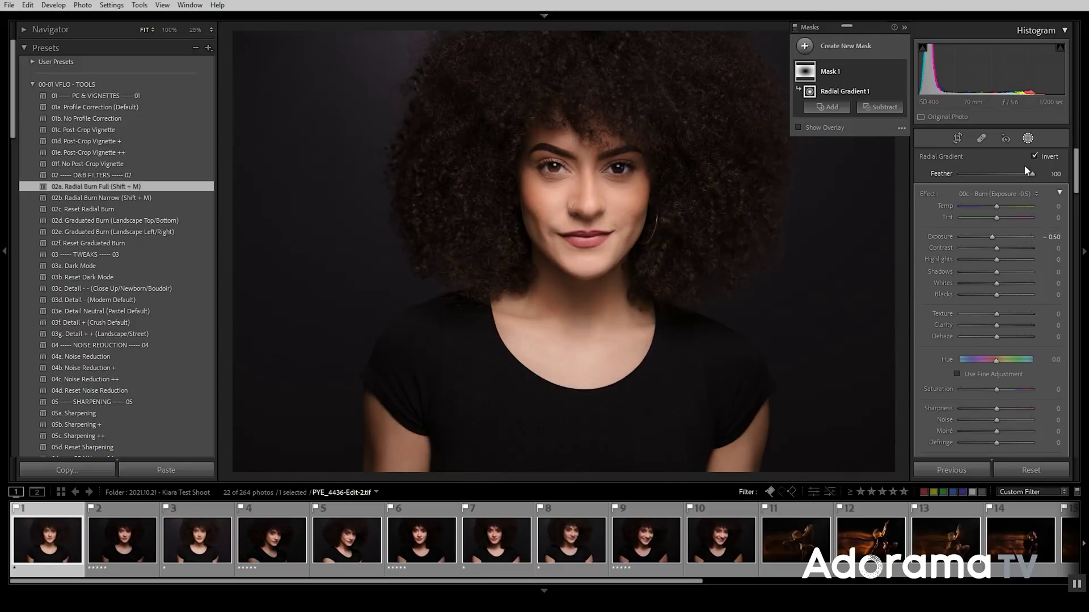
# - Center the radial burn on the subject's face, narrow its ellipse around the hair, and set its Exposure to −0.50
pyautogui.moveTo(565, 250)
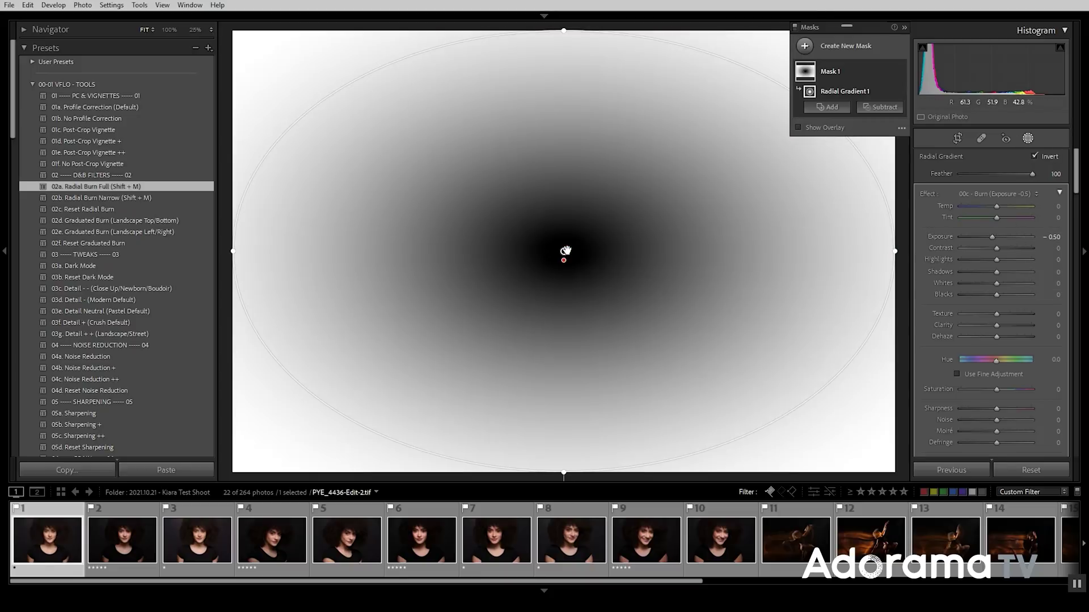
pyautogui.moveTo(565, 251); pyautogui.dragTo(589, 169)
pyautogui.moveTo(257, 170); pyautogui.dragTo(320, 171)
pyautogui.moveTo(1019, 232); pyautogui.dragTo(1017, 233)
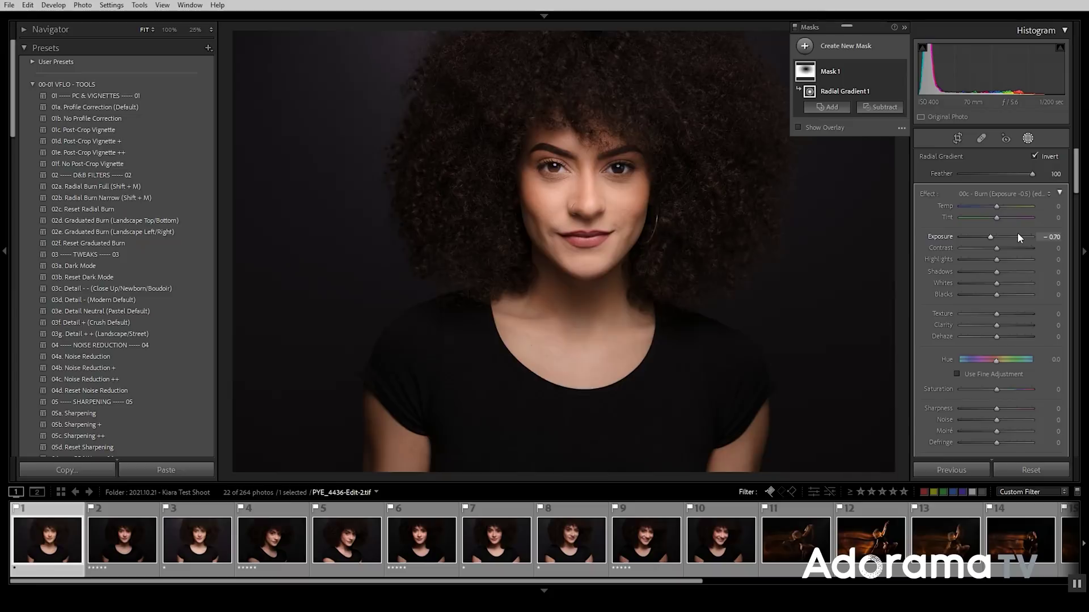
pyautogui.scroll(2, 1016, 234)
pyautogui.scroll(1, 1007, 234)
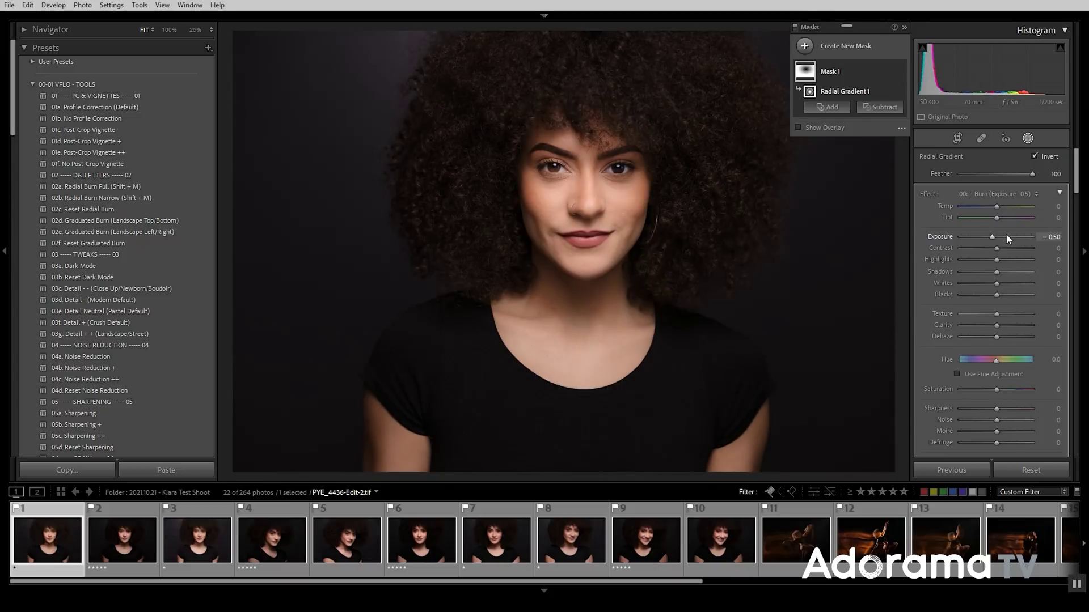
pyautogui.click(1027, 139)
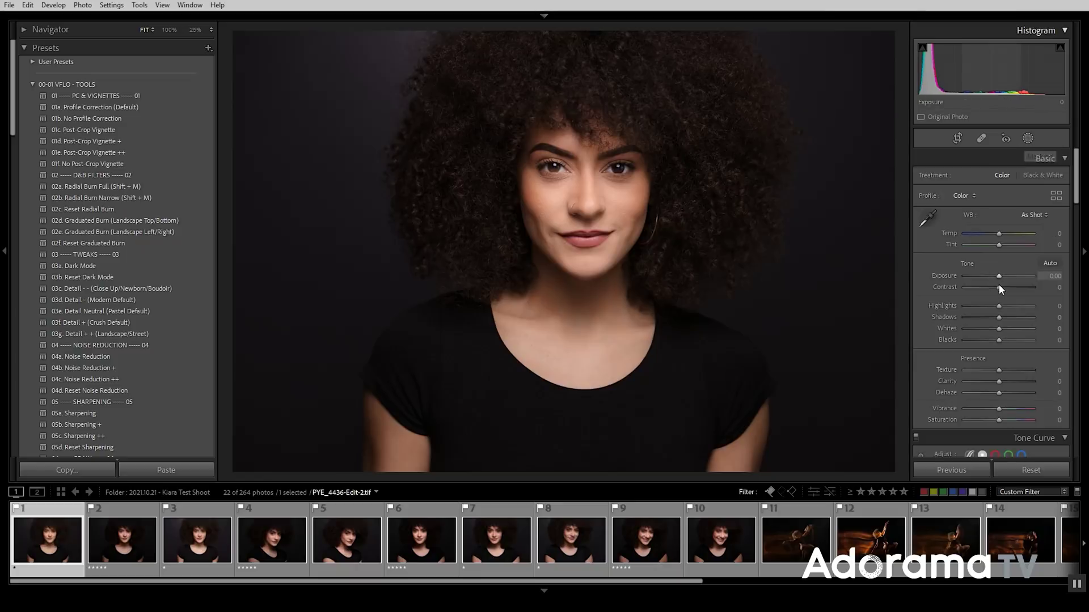
# - Set the portrait's global Exposure to +0.10, Highlights to +5, Whites to +15 and Blacks to −5
pyautogui.scroll(1, 1012, 276)
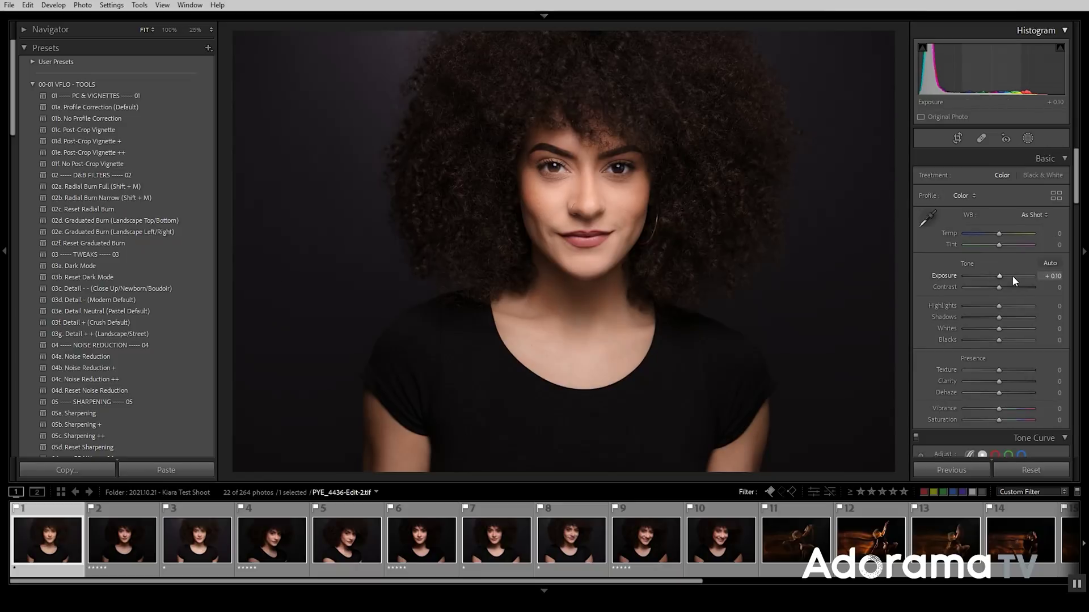
pyautogui.scroll(1, 1010, 305)
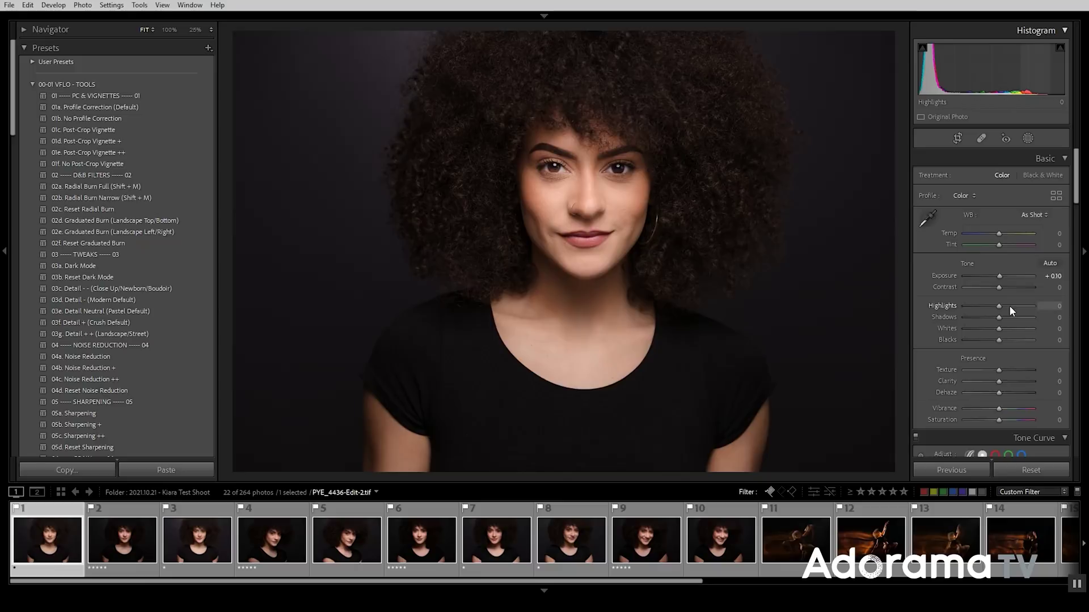
pyautogui.scroll(1, 1009, 328)
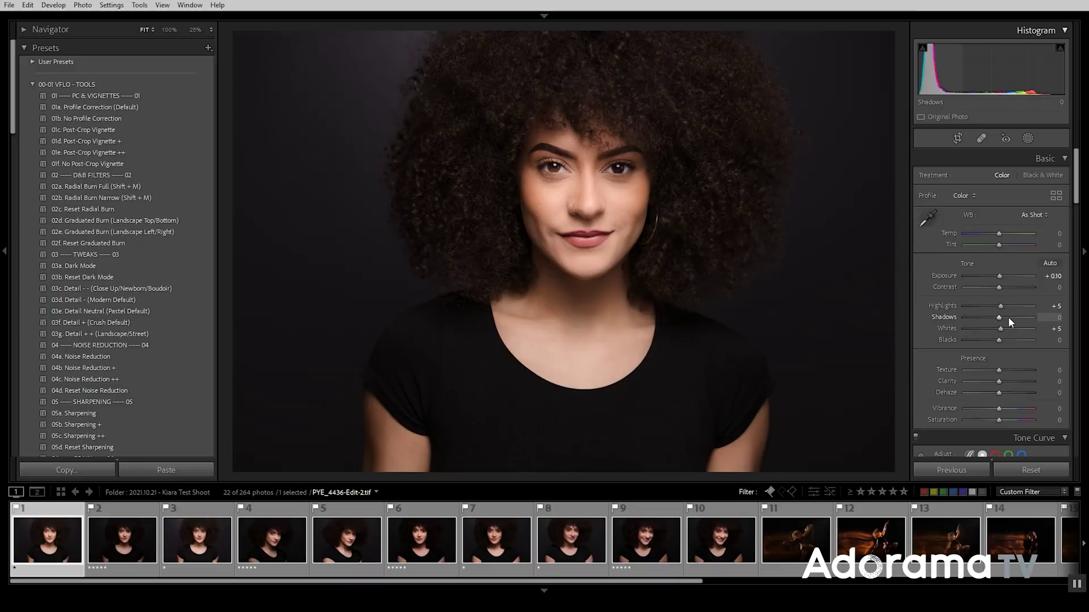
pyautogui.scroll(1, 1008, 333)
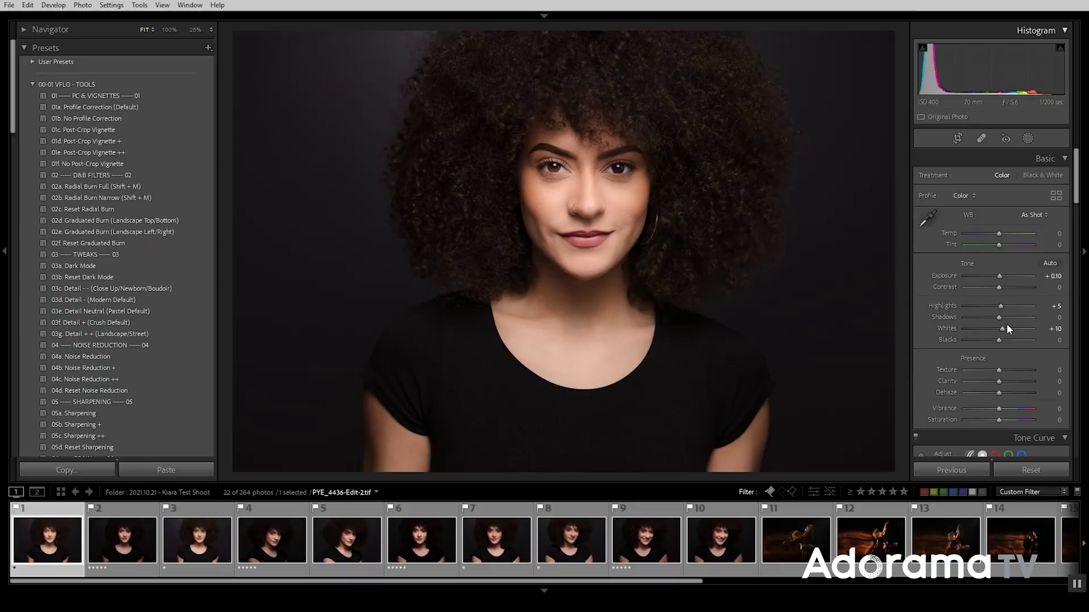
pyautogui.scroll(1, 1009, 326)
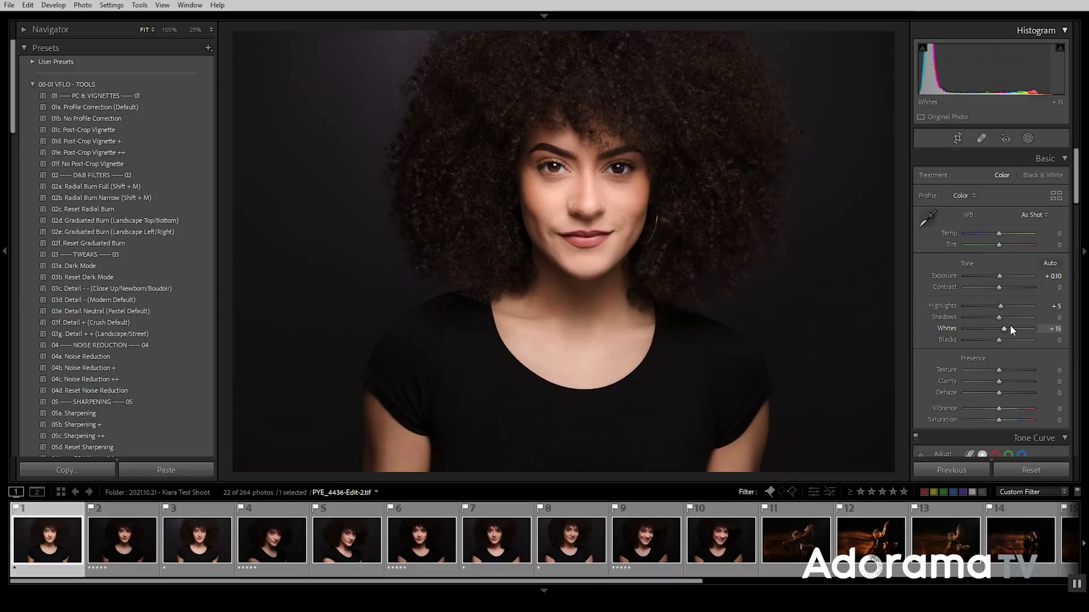
pyautogui.scroll(-1, 1012, 328)
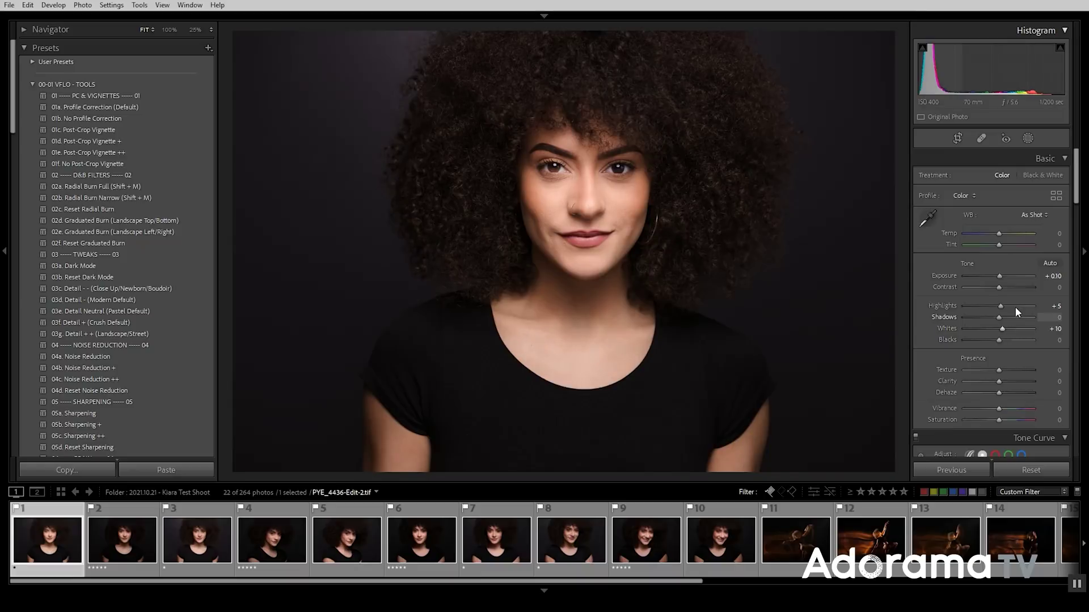
pyautogui.scroll(1, 1011, 328)
pyautogui.scroll(-2, 1010, 340)
pyautogui.scroll(1, 1009, 338)
# - Set the radial burn mask's Exposure to −0.60 and reset the portrait's global Exposure to 0
pyautogui.click(1028, 138)
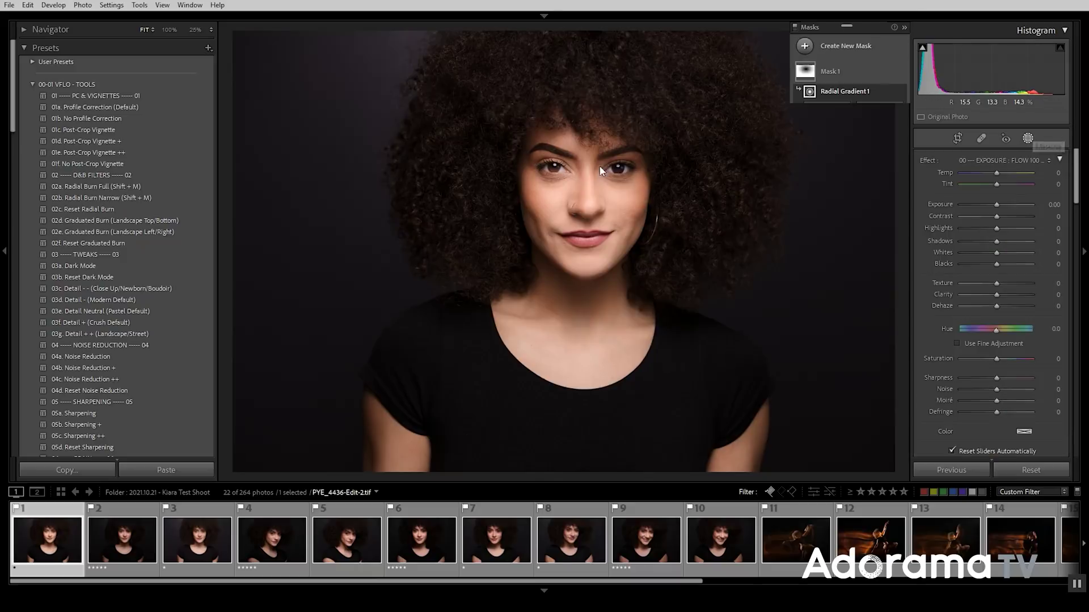
pyautogui.hotkey('shift', 'm')
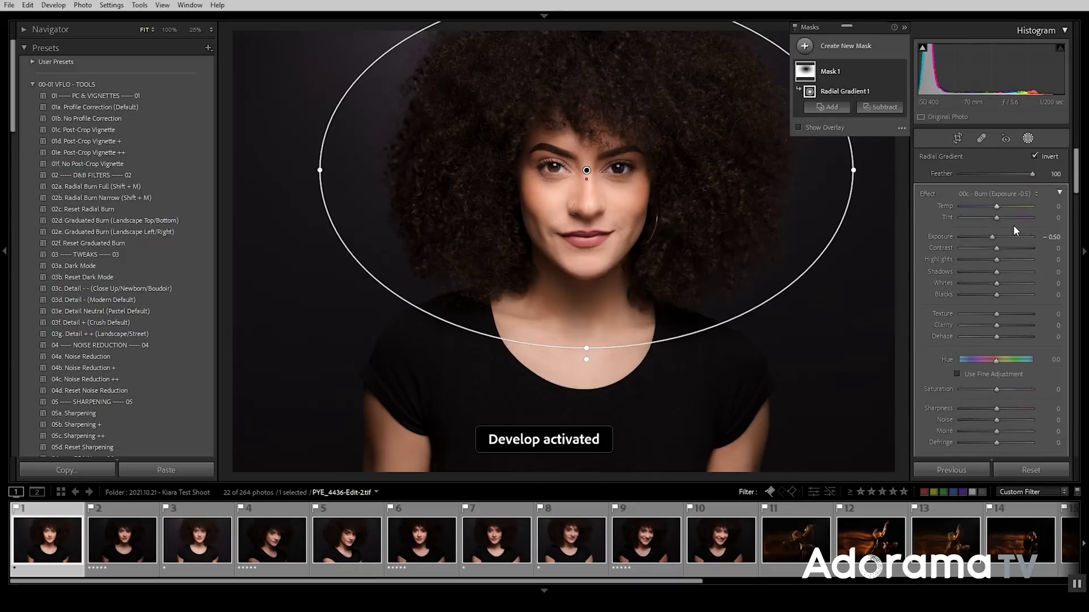
pyautogui.scroll(-2, 1015, 236)
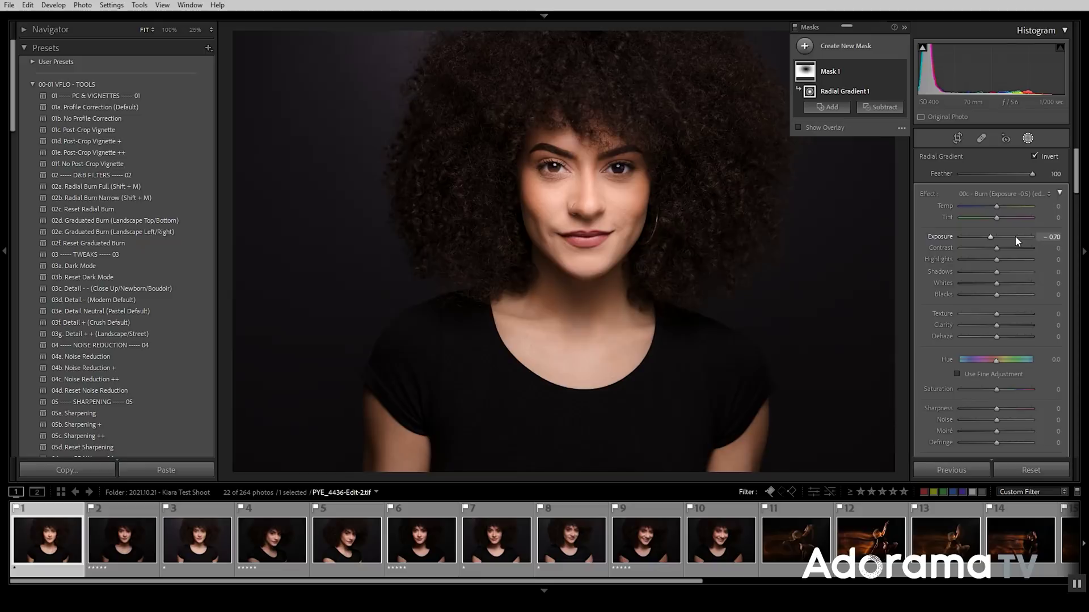
pyautogui.scroll(1, 1015, 236)
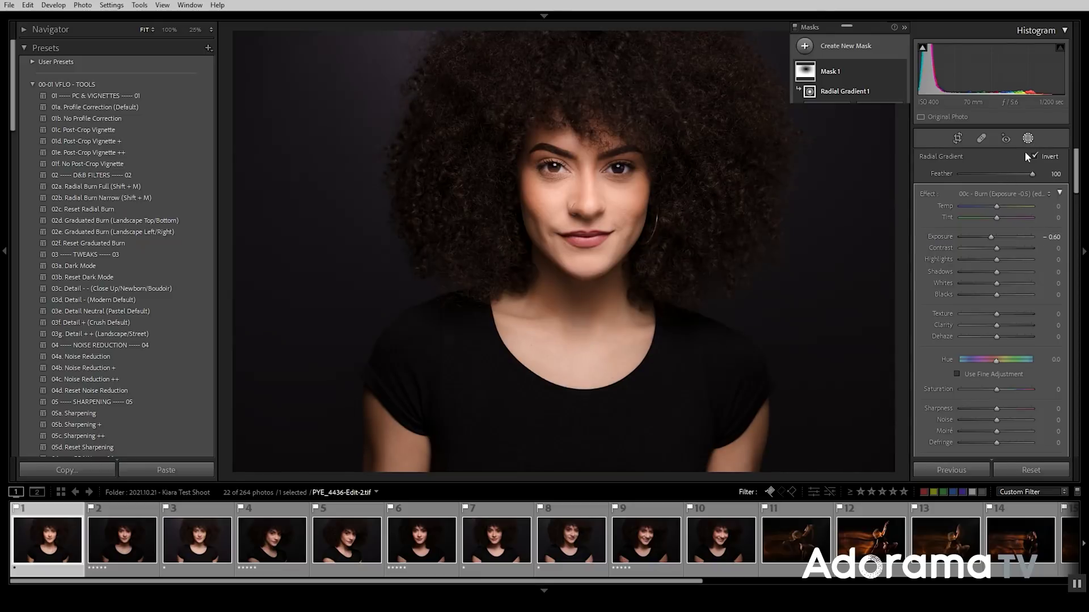
pyautogui.click(1027, 138)
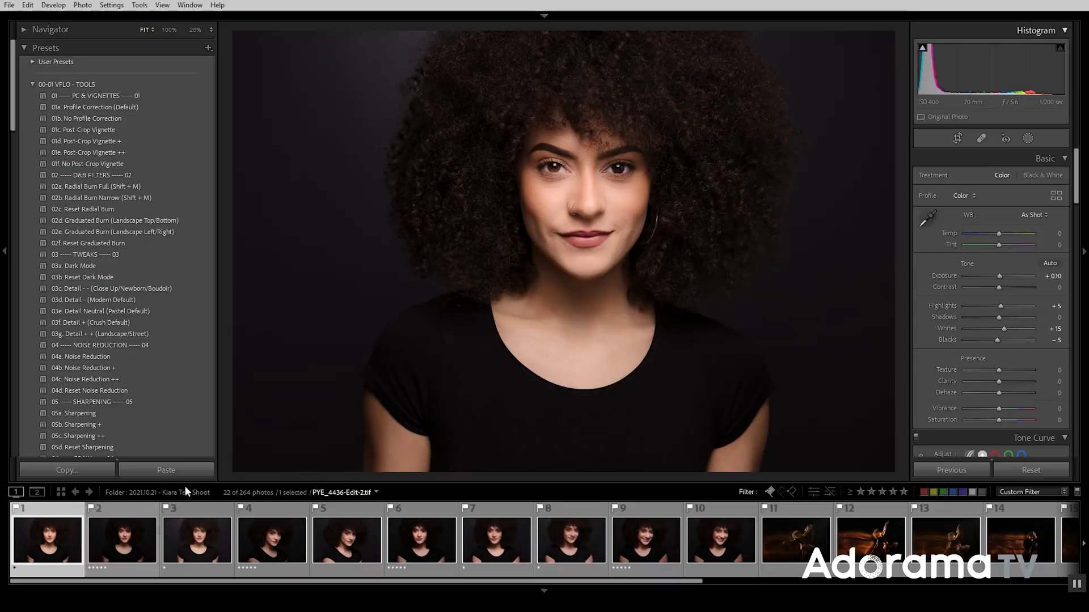
pyautogui.doubleClick(1021, 272)
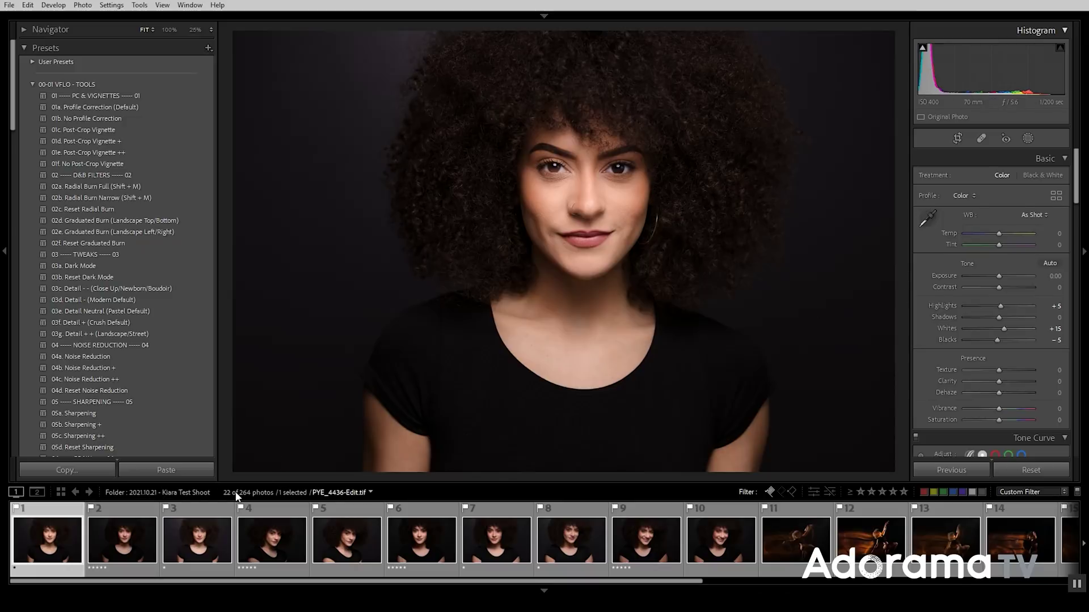
# - Clear the library's flag filter and compare PYE_4436.CR3 with PYE_4436-Edit-2.tif in an enlarged Survey view
pyautogui.press('e')
pyautogui.press('g')
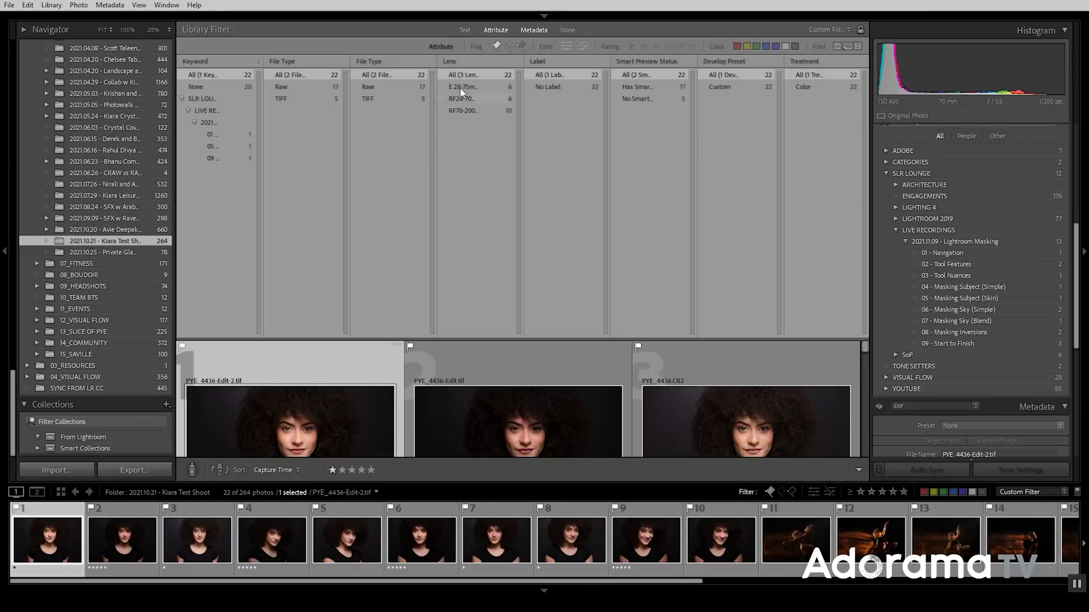
pyautogui.click(495, 47)
pyautogui.doubleClick(695, 542)
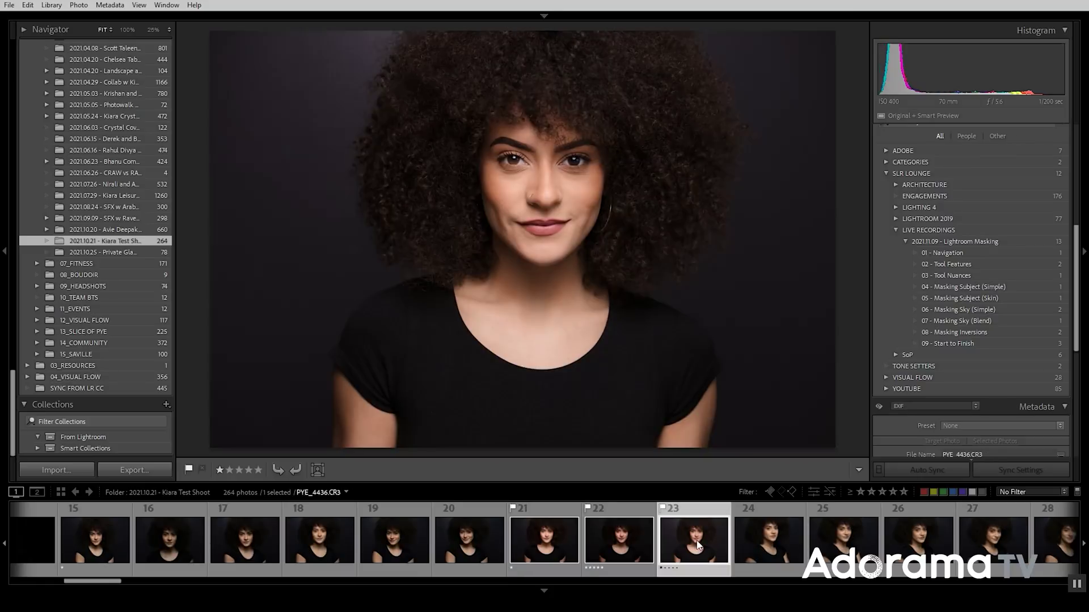
pyautogui.keyDown('ctrl'); pyautogui.click(567, 542); pyautogui.keyUp('ctrl')
pyautogui.press('n')
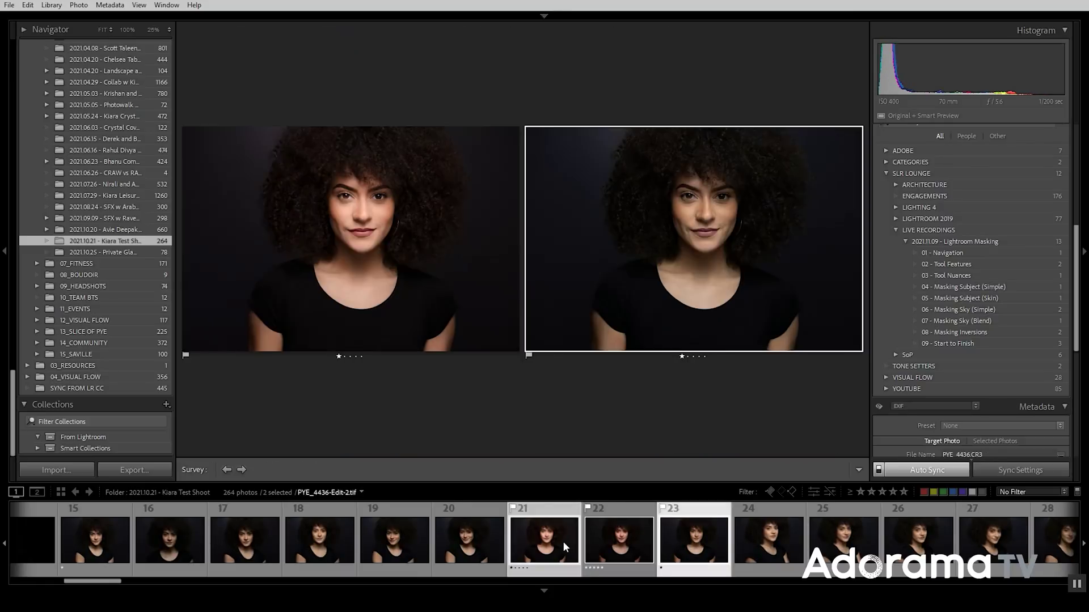
pyautogui.press('Tab')
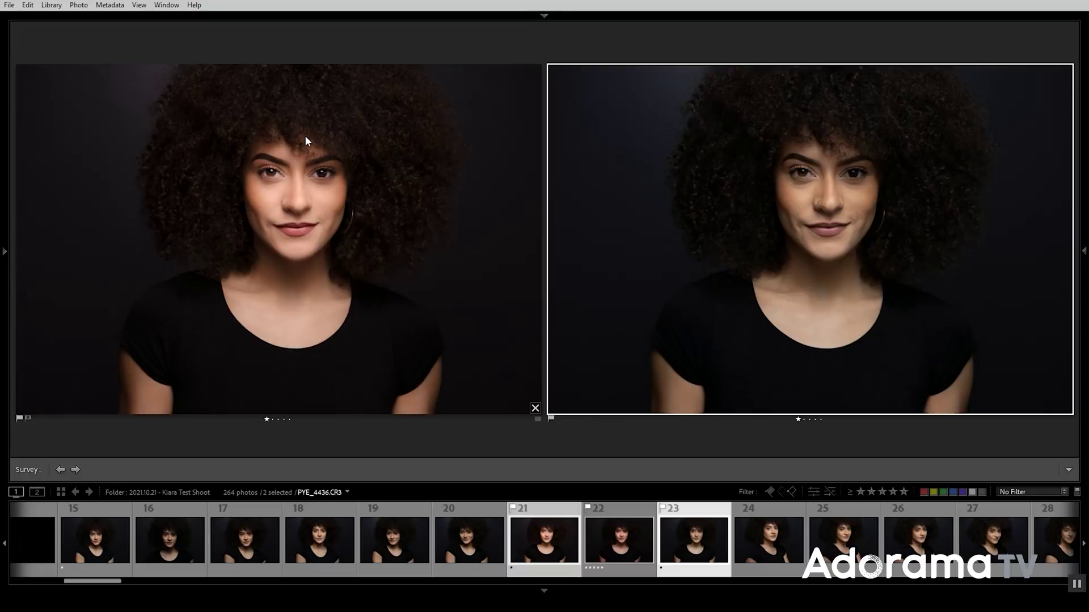
# - Open PYE_4436-Edit-2.tif for developing, create a virtual copy of it and convert the copy to black and white
pyautogui.press('g')
pyautogui.click(557, 544)
pyautogui.press('d')
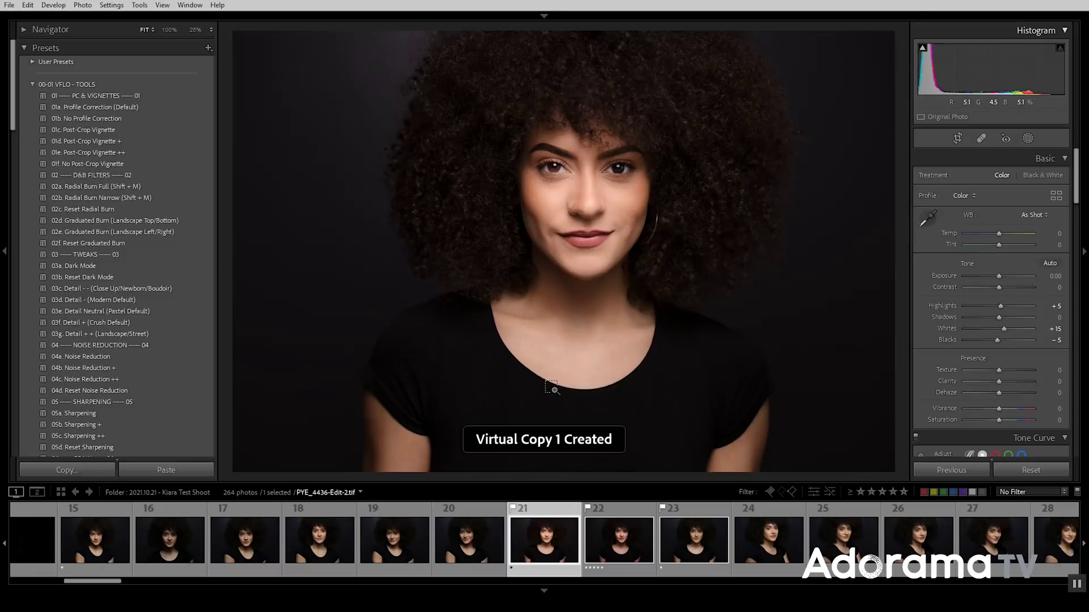
pyautogui.hotkey('ctrl', "'")
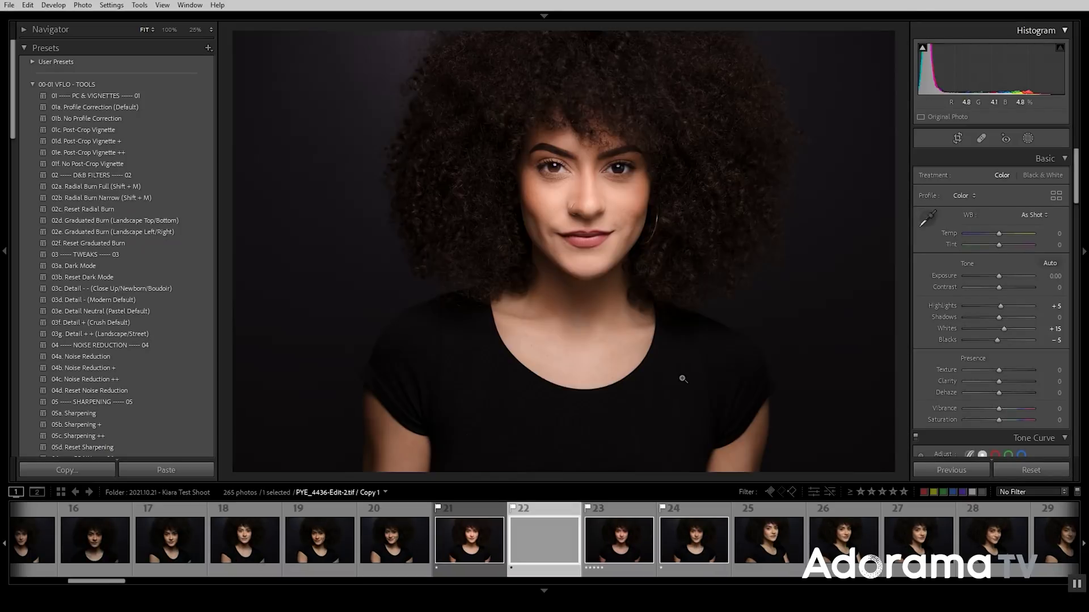
pyautogui.press('v')
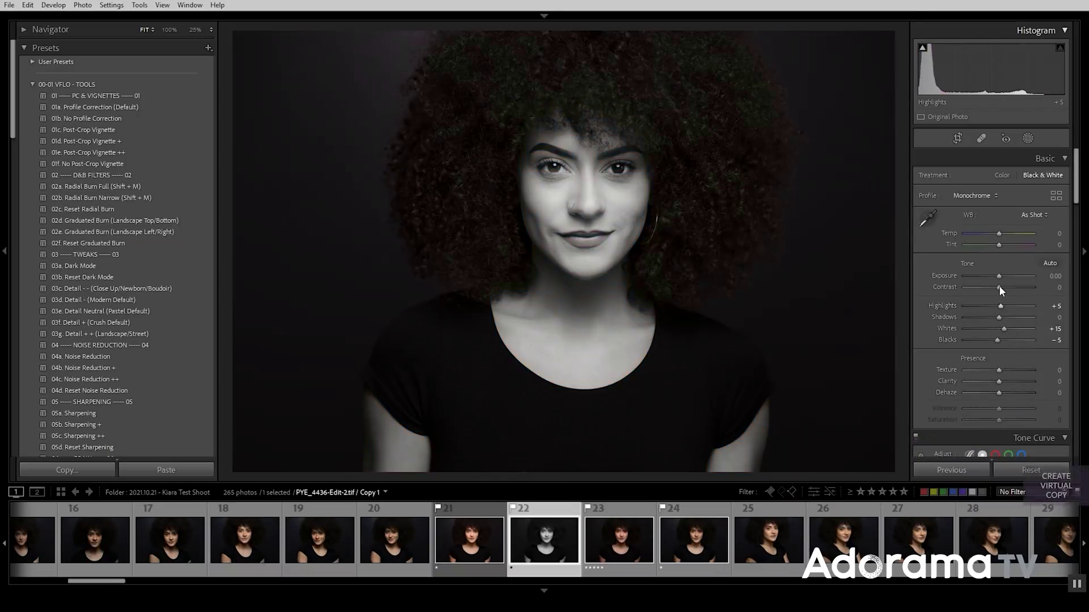
# - Set the black-and-white copy's Exposure to +0.30, Highlights to +7, Shadows to +15, Whites to +30 and Blacks to −13
pyautogui.moveTo(1002, 304); pyautogui.dragTo(996, 343)
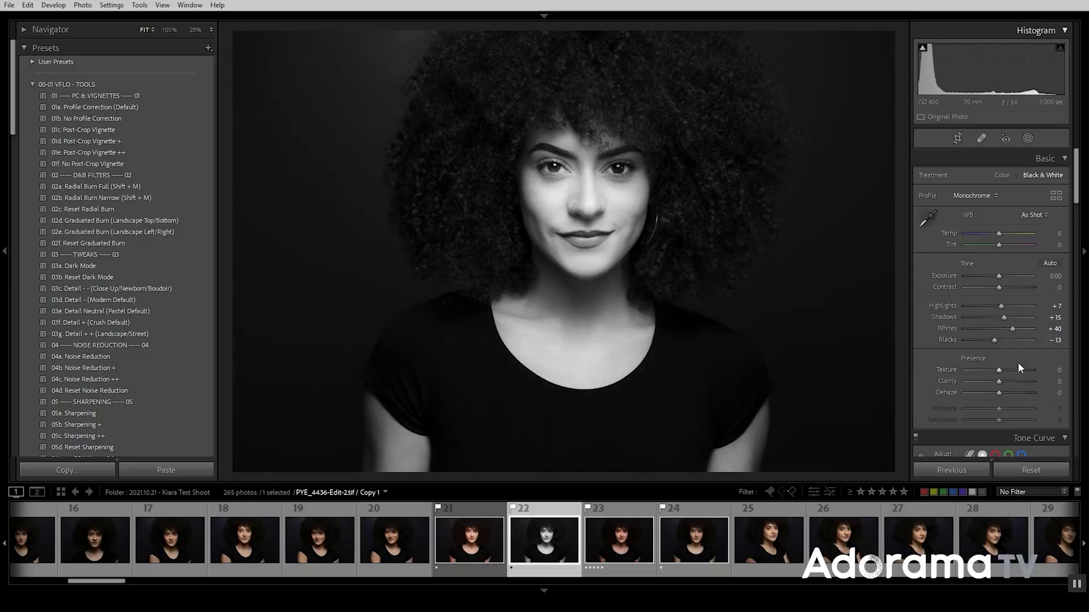
pyautogui.press('Down')
pyautogui.press('Down')
pyautogui.press('Up')
pyautogui.press('Up')
pyautogui.press('Up')
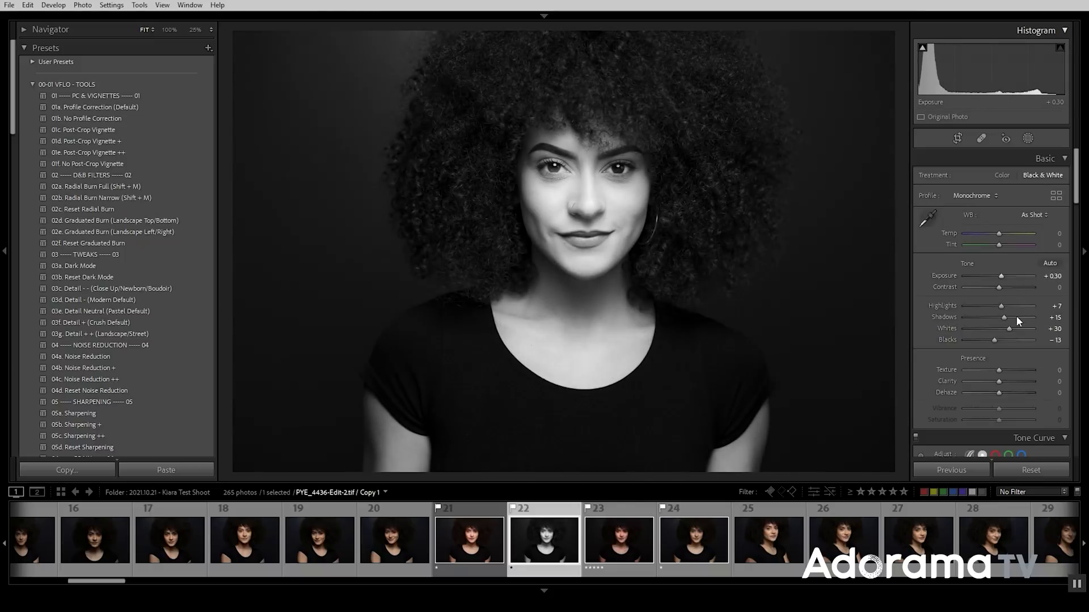
# - Lower the black-and-white copy's Whites to +15
pyautogui.press('Down')
pyautogui.press('Down')
pyautogui.press('Down')
pyautogui.press('Down')
pyautogui.press('Down')
pyautogui.press('Up')
pyautogui.press('Up')
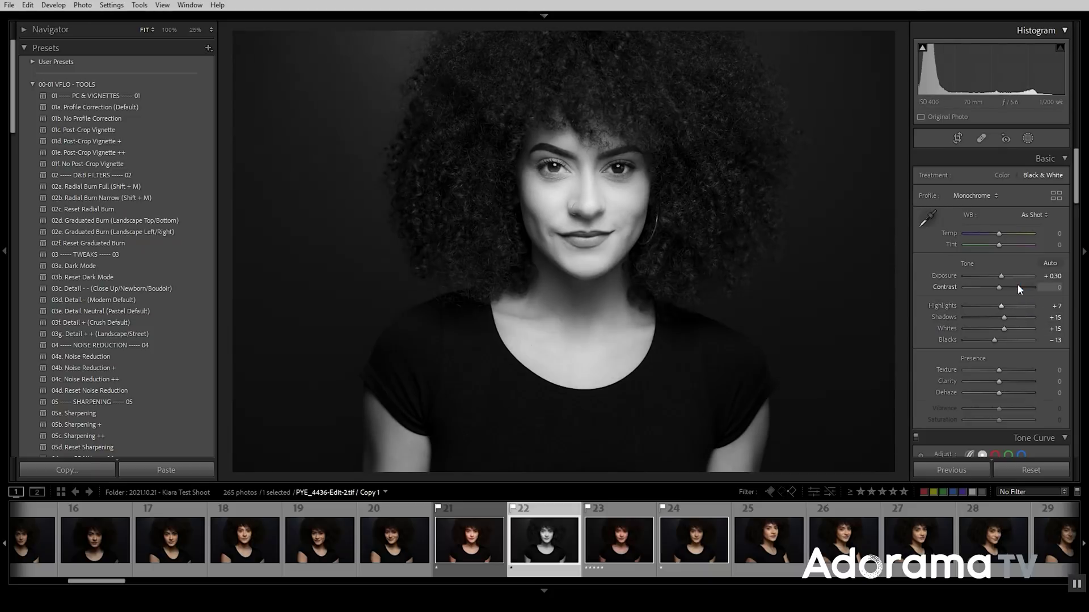
# - Set the black-and-white copy's Contrast and Clarity to +10 each and return to the color PYE_4436-Edit-2.tif
pyautogui.press('Up')
pyautogui.press('Up')
pyautogui.press('Up')
pyautogui.press('Up')
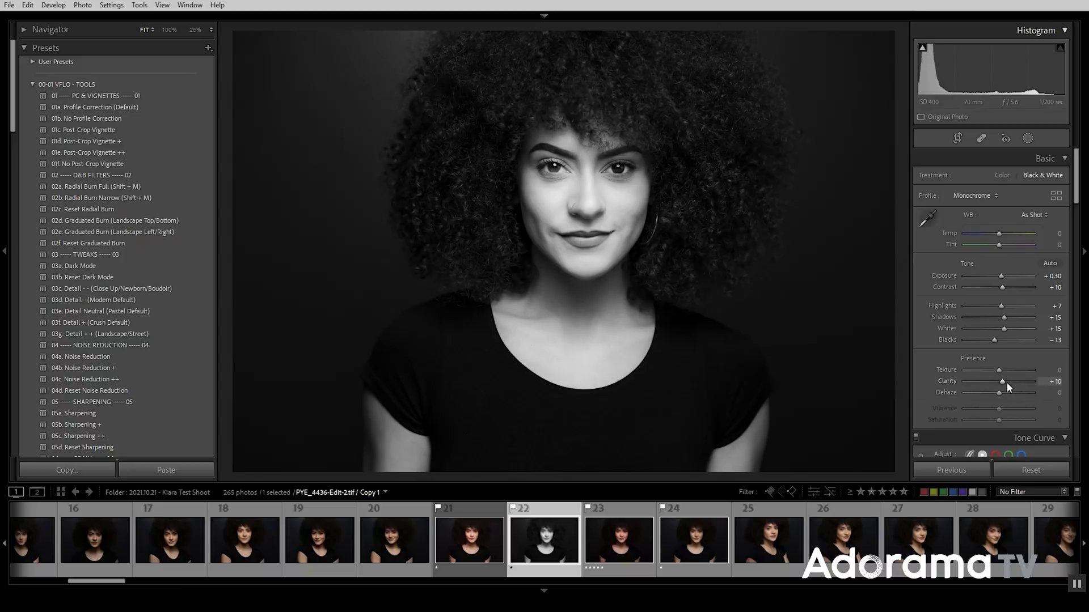
pyautogui.click(478, 553)
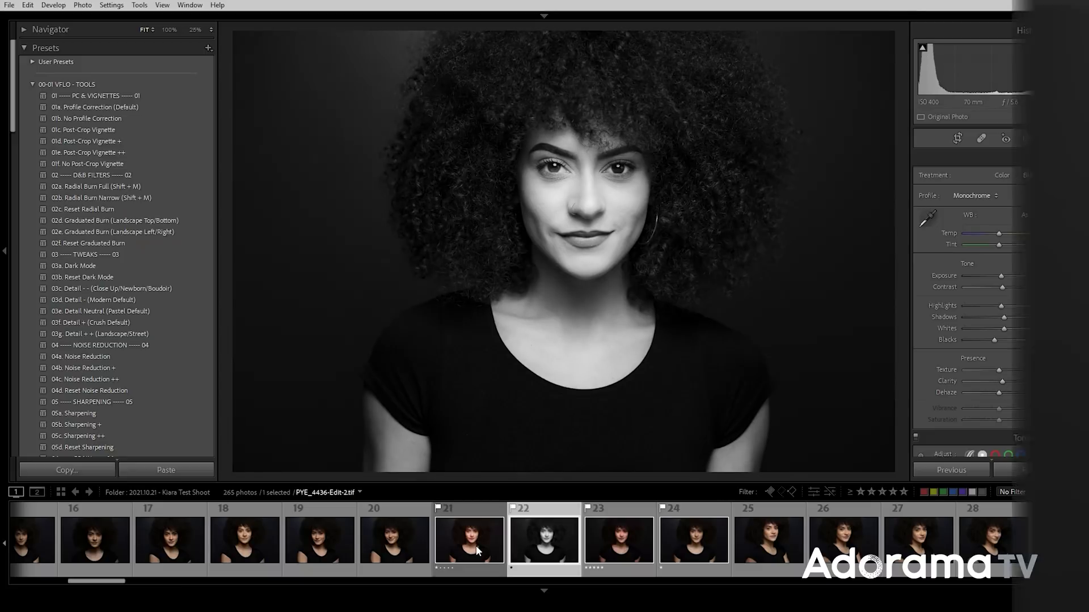